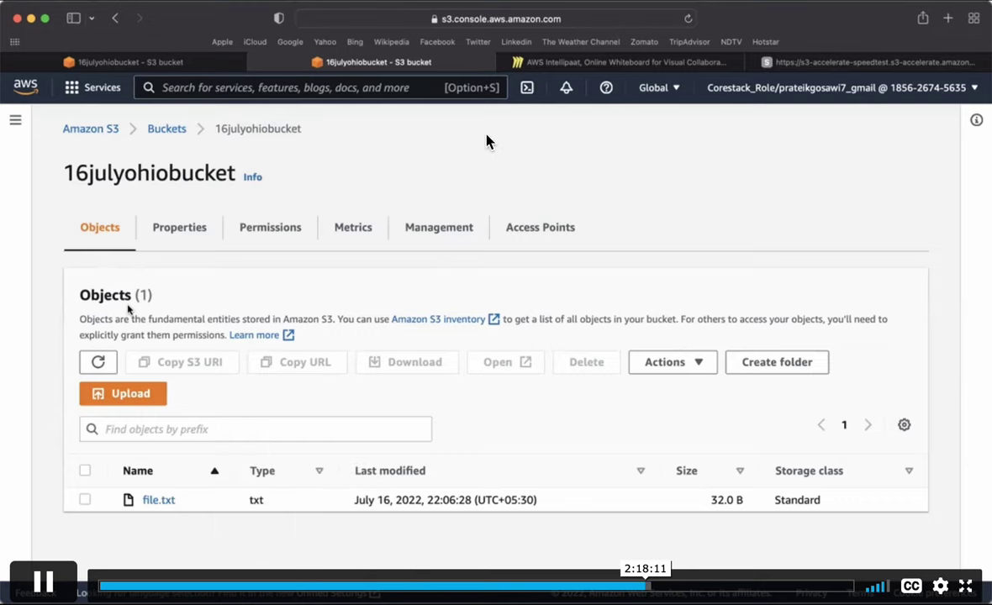
pyautogui.press('space')
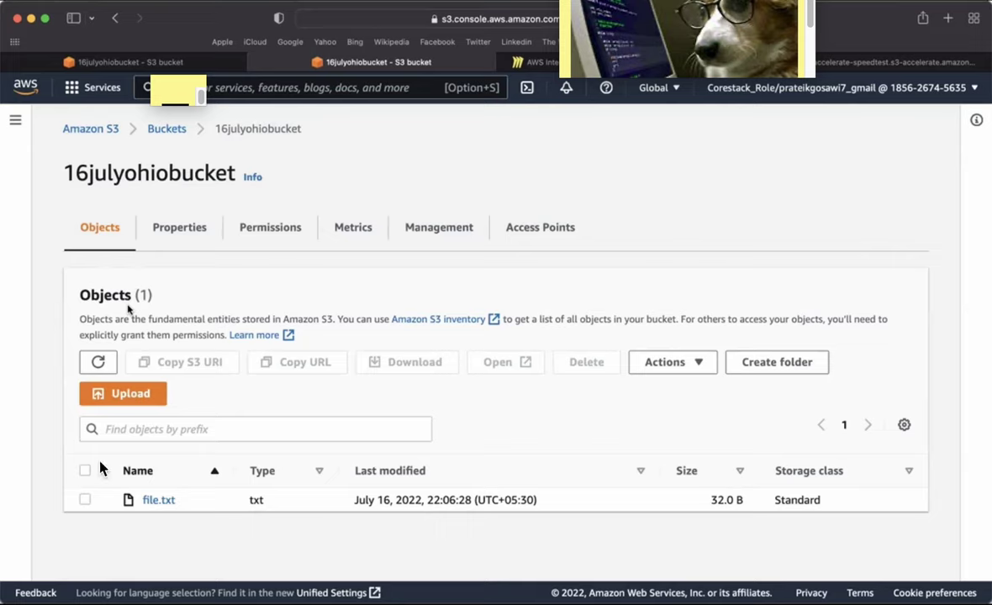
pyautogui.click(44, 580)
pyautogui.click(577, 344)
pyautogui.click(416, 218)
# - Open the static website hosting settings in the properties of 16julyohiobucket and set hosting to Enable
pyautogui.click(179, 222)
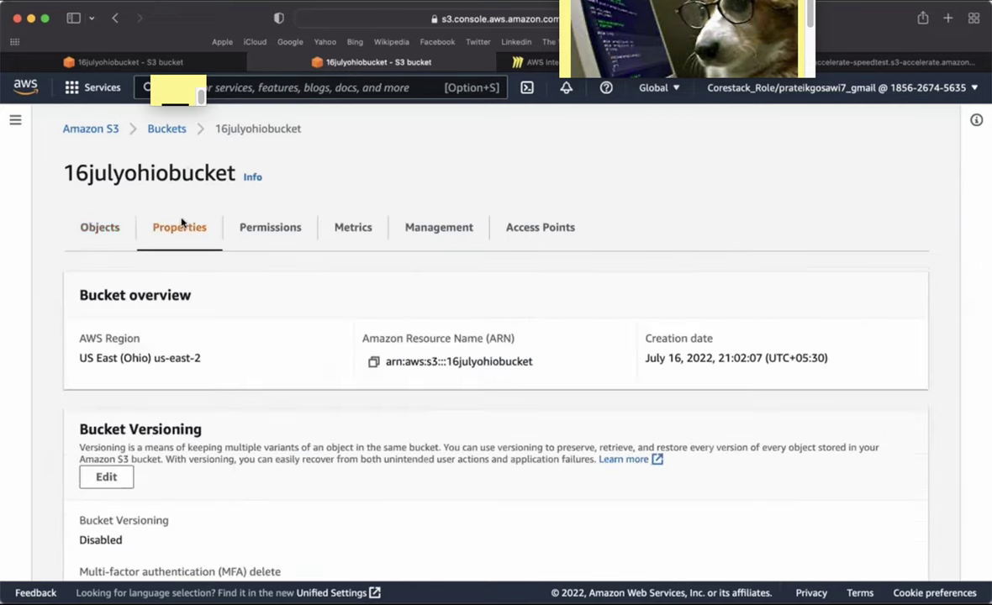
pyautogui.scroll(-20, 288, 403)
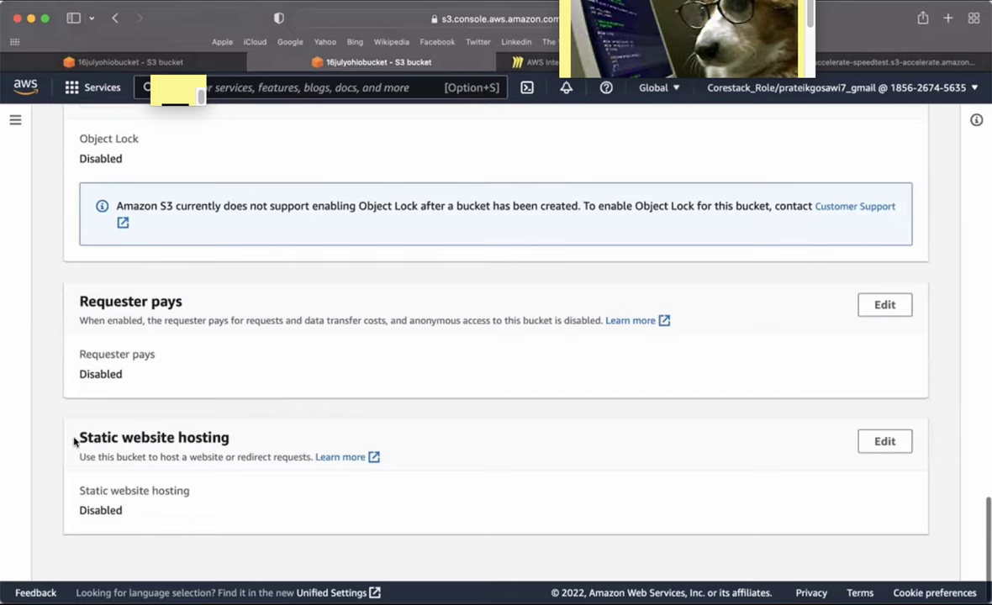
pyautogui.moveTo(75, 438); pyautogui.dragTo(306, 447)
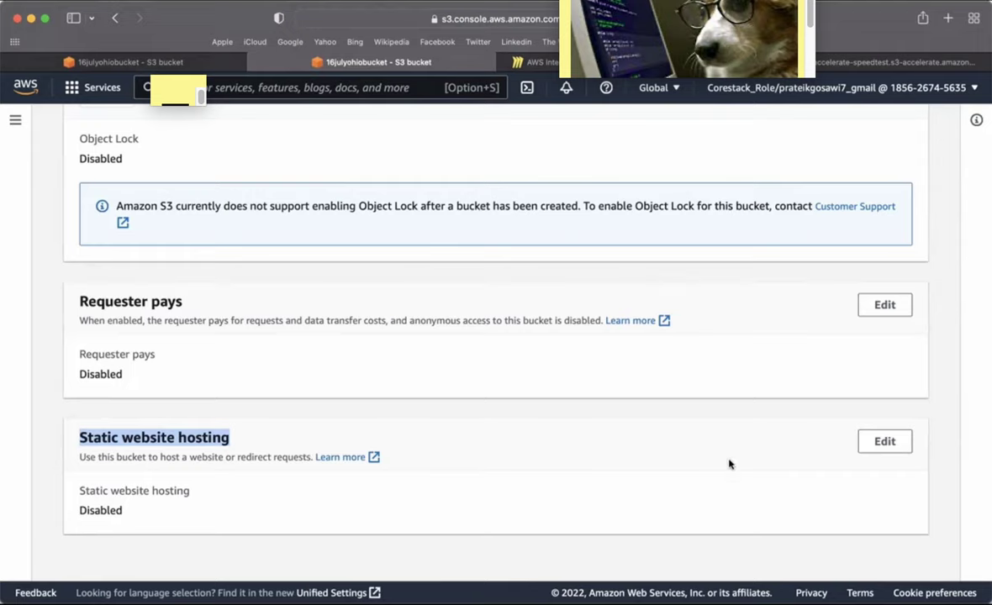
pyautogui.click(885, 440)
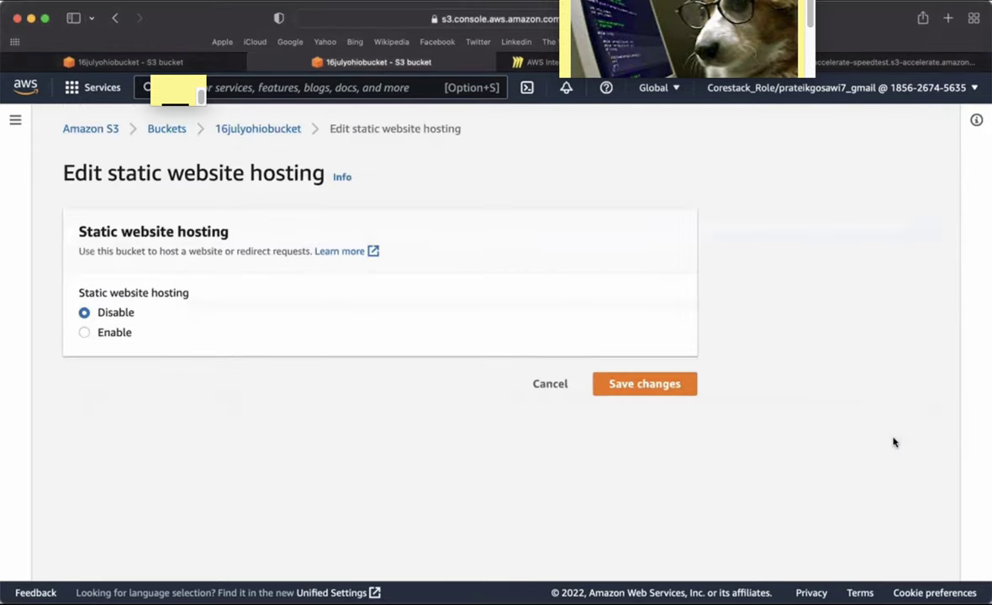
pyautogui.click(122, 339)
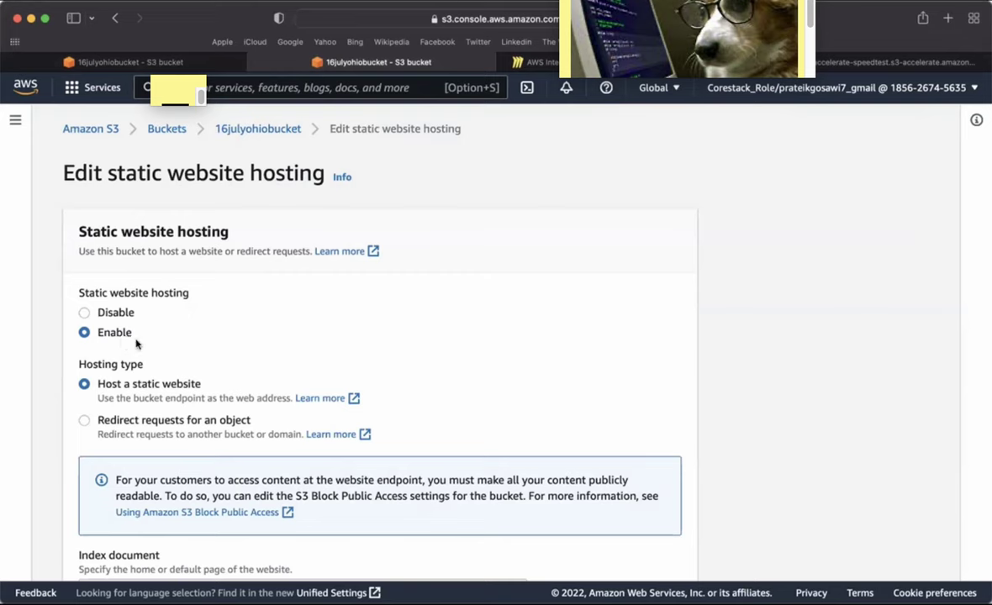
# - Set the index document to index.html, save the static website hosting settings and check the bucket website endpoint
pyautogui.scroll(-5, 133, 405)
pyautogui.click(132, 405)
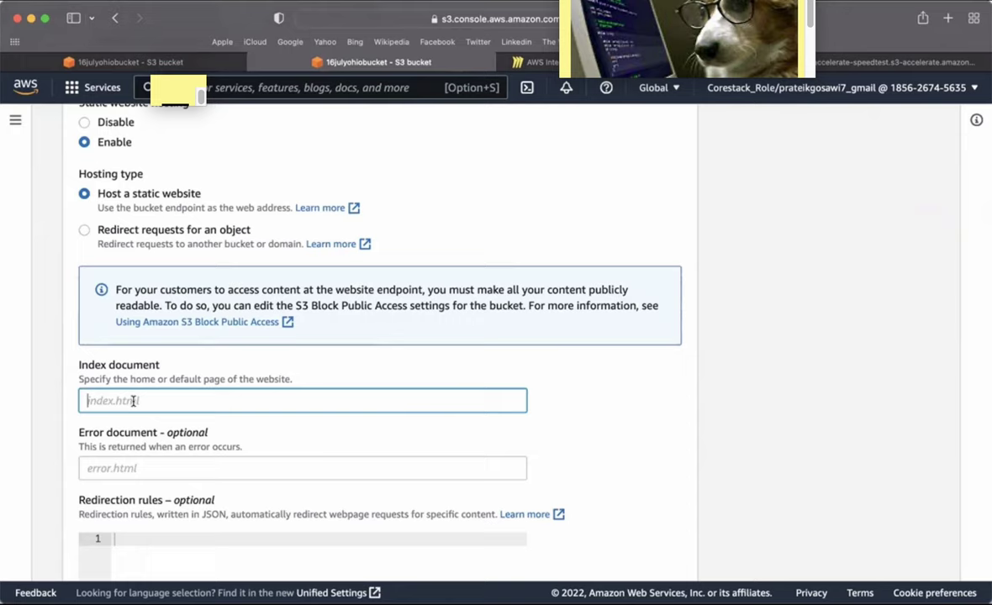
pyautogui.write('ind')
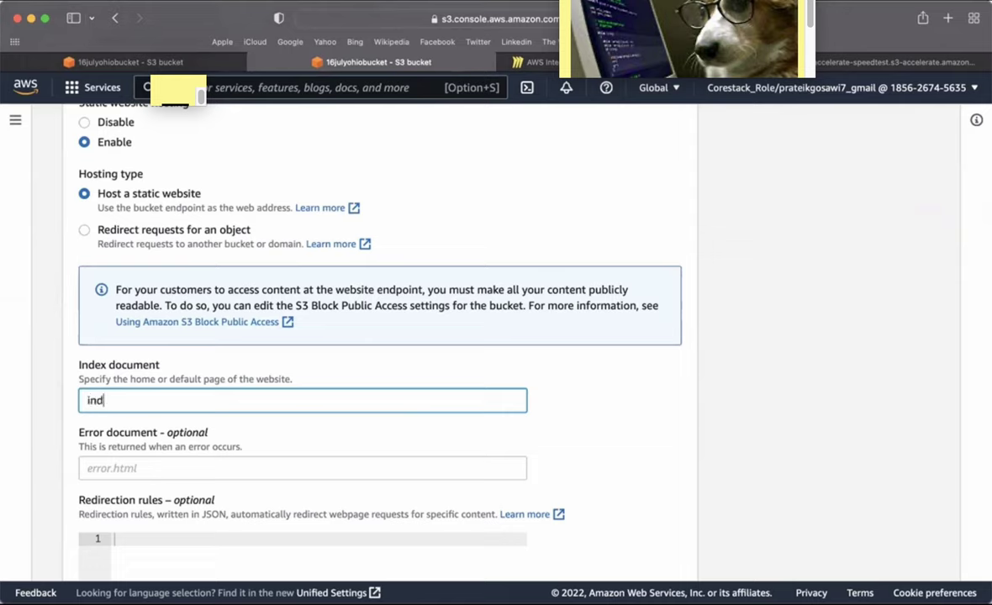
pyautogui.write('ex.html')
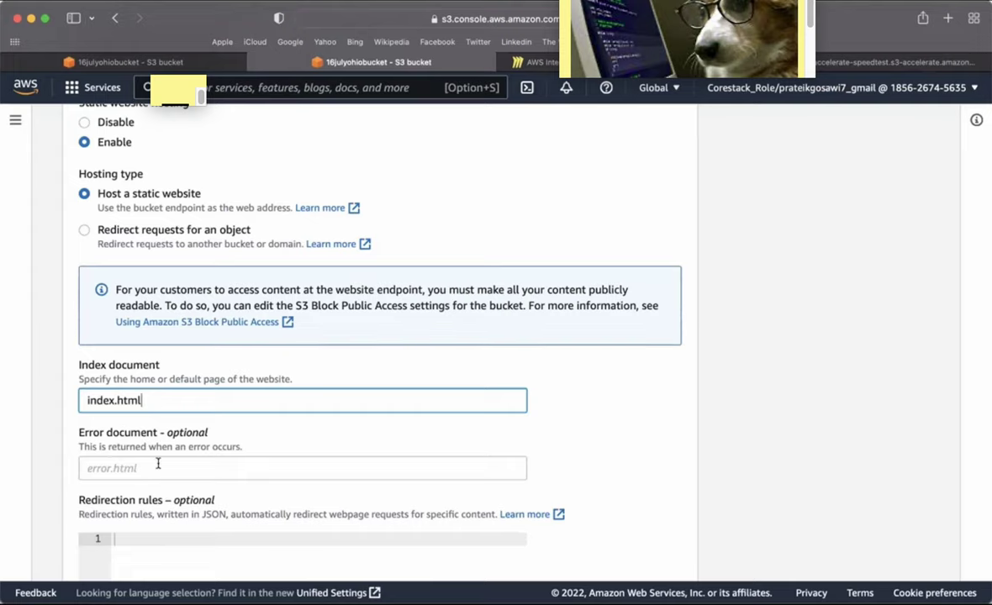
pyautogui.scroll(-5, 158, 445)
pyautogui.scroll(-1, 159, 446)
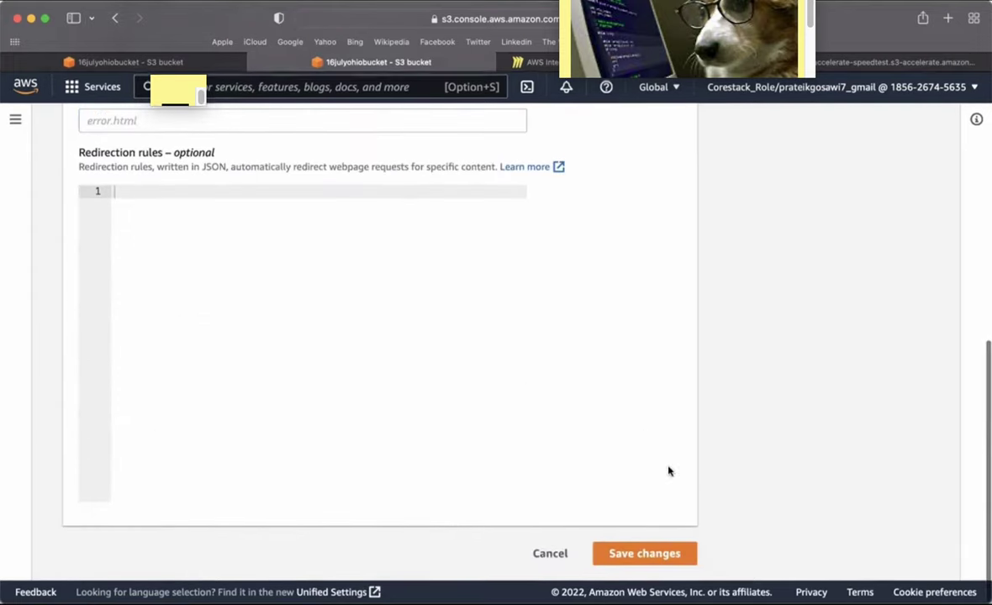
pyautogui.click(662, 555)
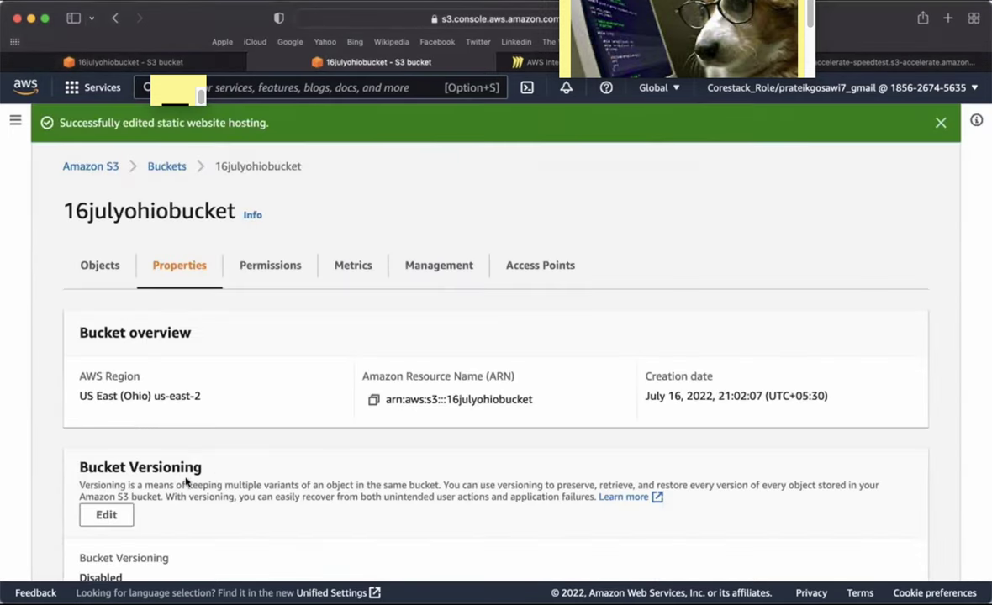
pyautogui.scroll(-20, 187, 480)
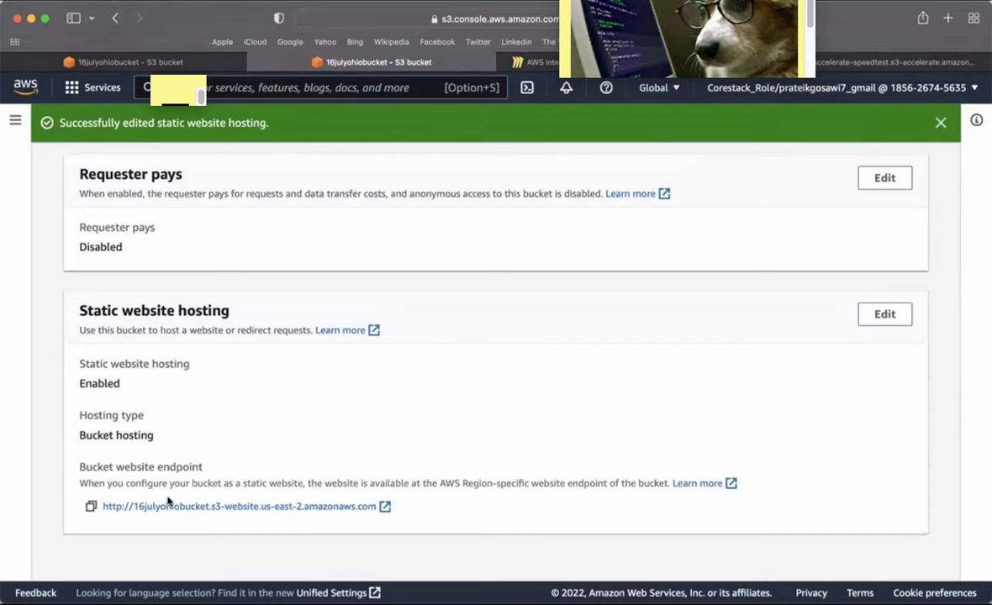
pyautogui.scroll(15, 182, 460)
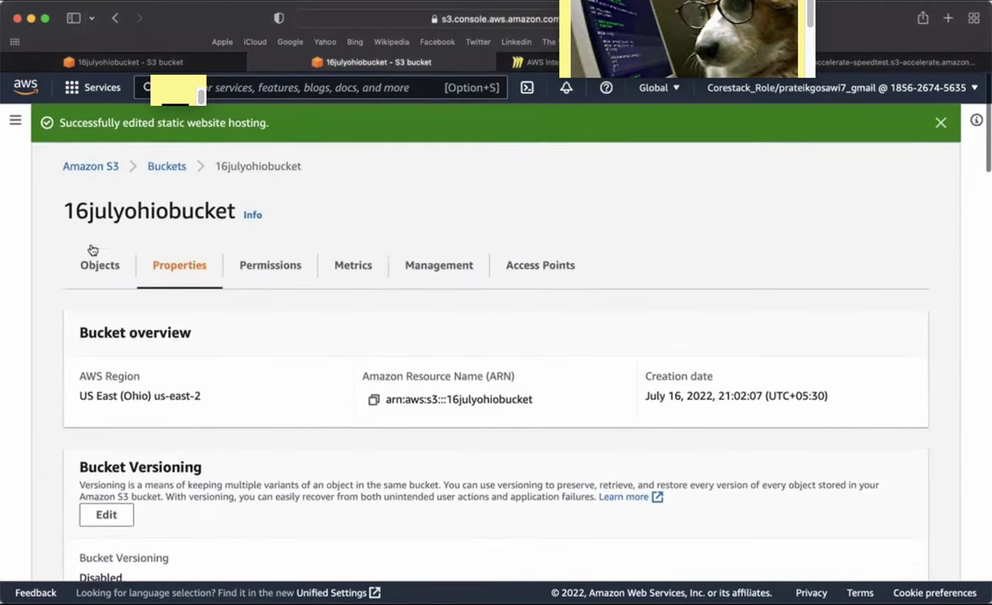
# - Upload the local index.html file to 16julyohiobucket and close the upload status page
pyautogui.click(100, 266)
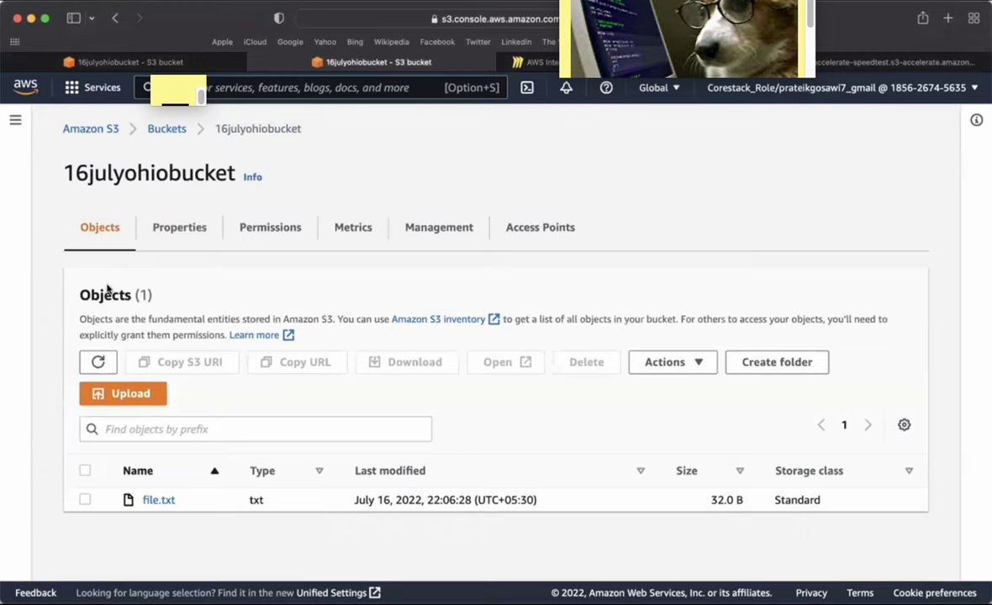
pyautogui.click(85, 500)
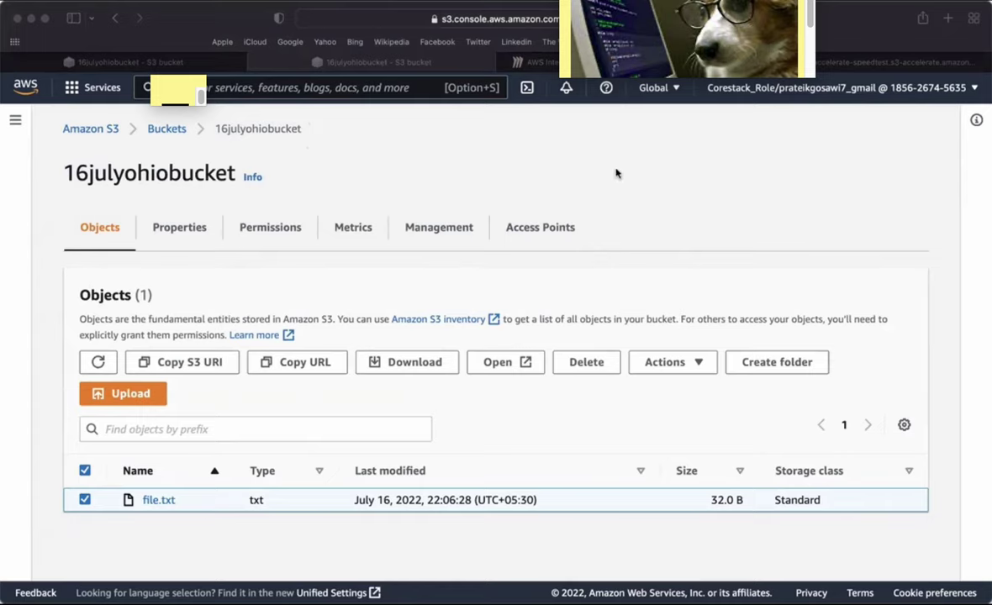
pyautogui.moveTo(616, 174); pyautogui.dragTo(412, 296)
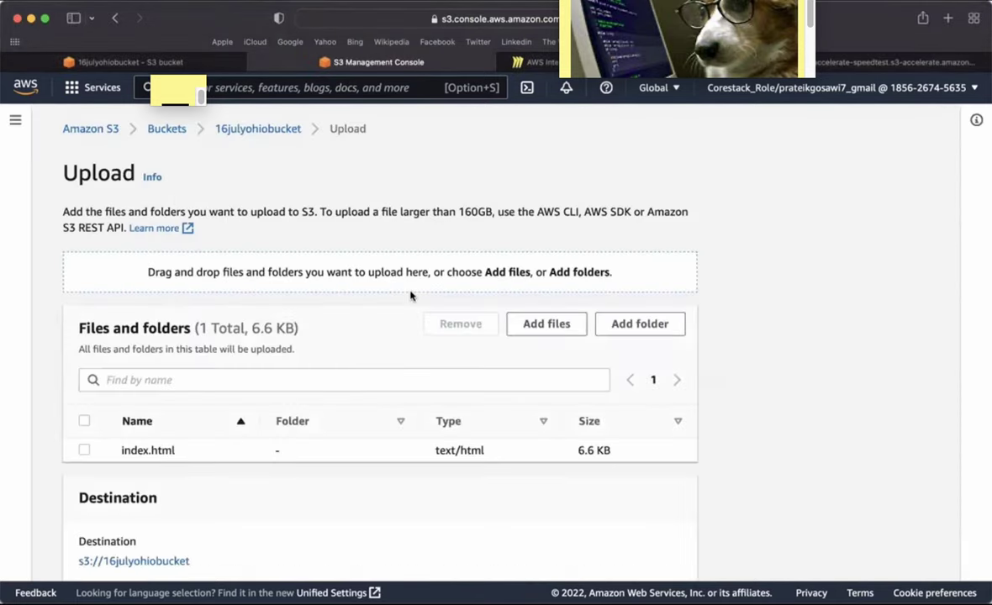
pyautogui.scroll(-5, 411, 295)
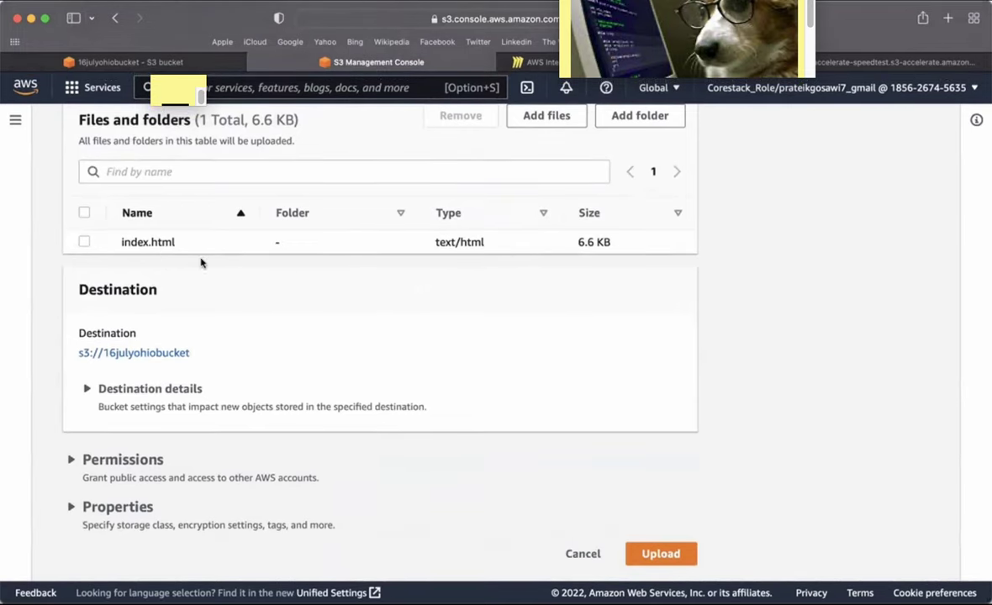
pyautogui.click(96, 459)
pyautogui.scroll(-2, 164, 480)
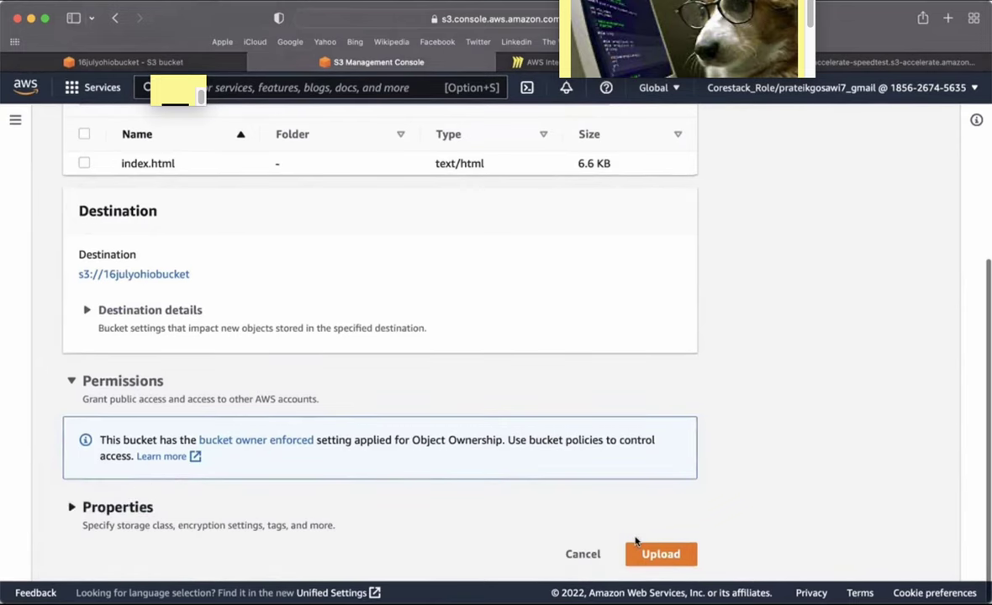
pyautogui.click(661, 554)
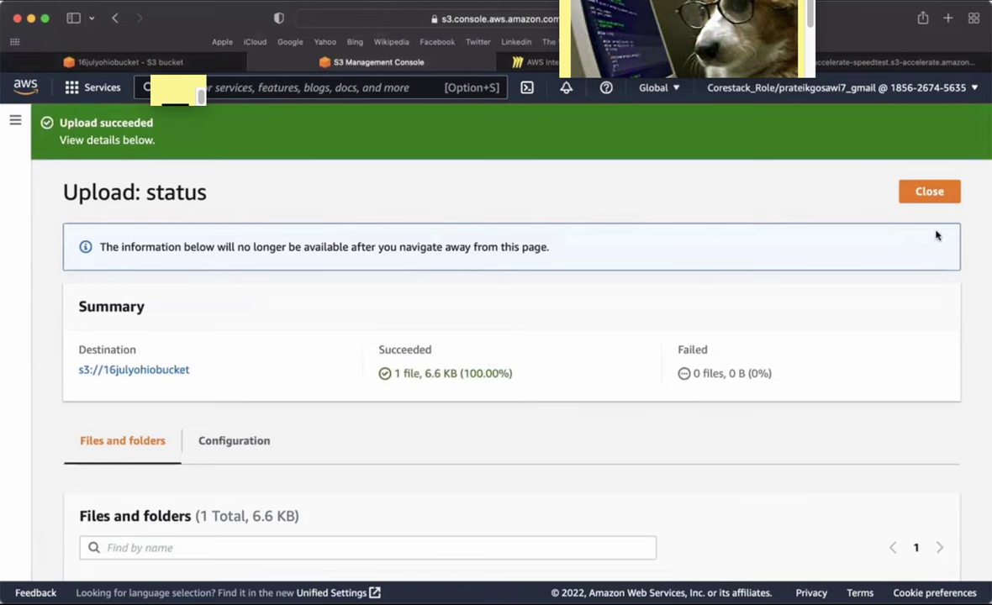
pyautogui.click(930, 194)
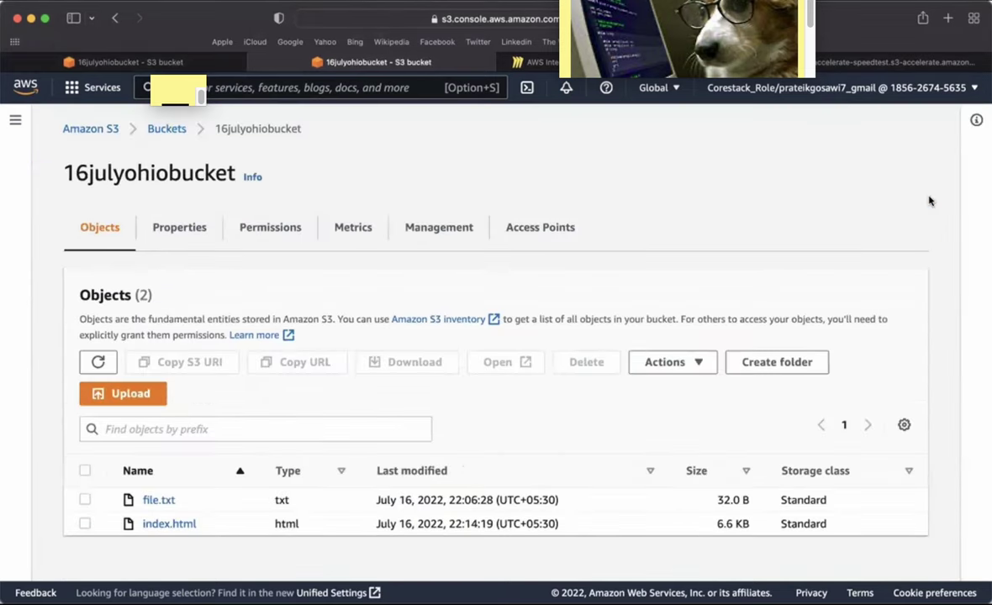
# - Edit the bucket's public access settings in its permissions and turn off Block all public access
pyautogui.click(141, 217)
pyautogui.scroll(-4, 188, 348)
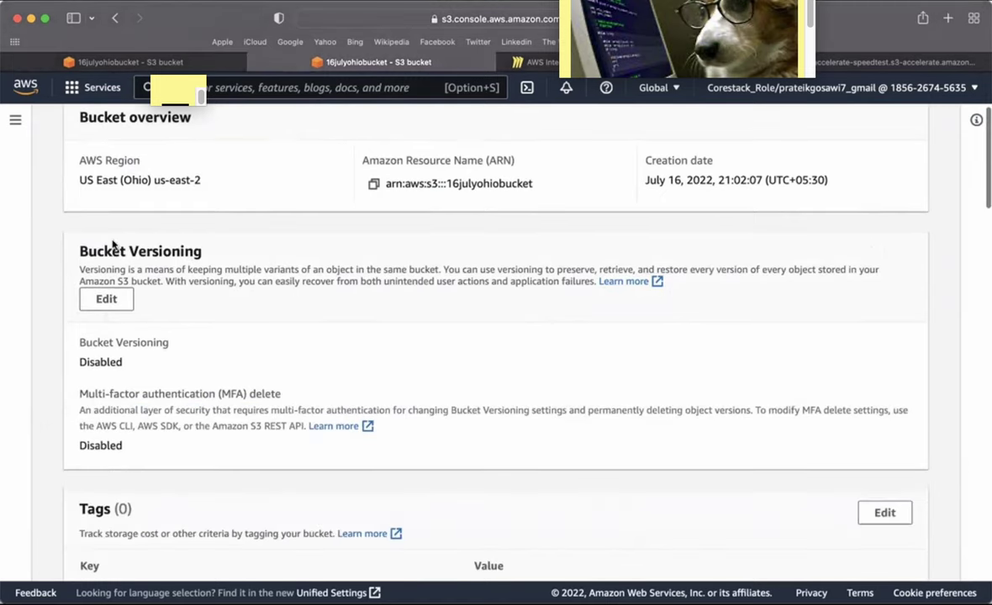
pyautogui.scroll(3, 115, 250)
pyautogui.click(266, 180)
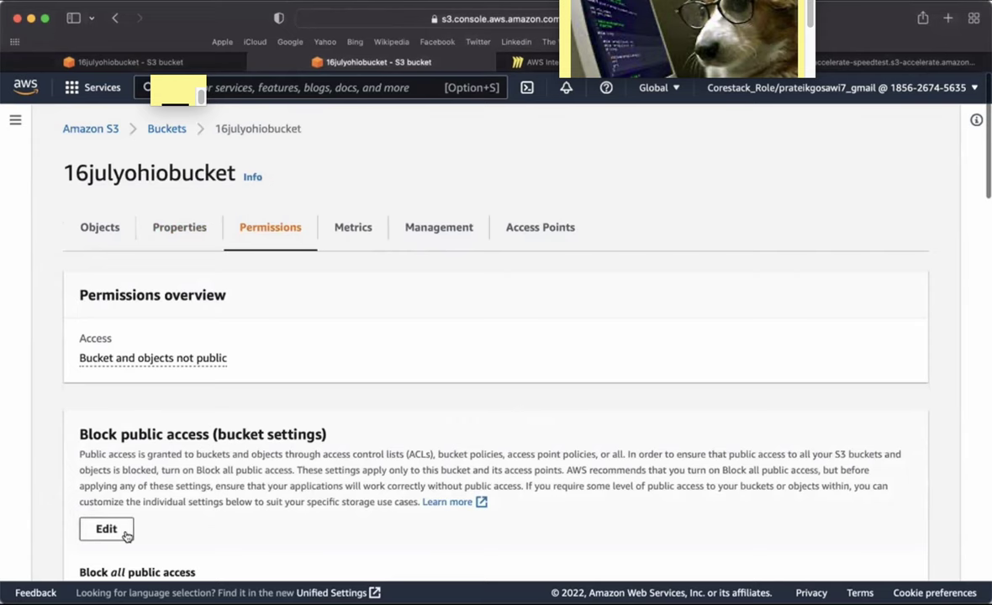
pyautogui.scroll(-3, 122, 434)
pyautogui.click(108, 411)
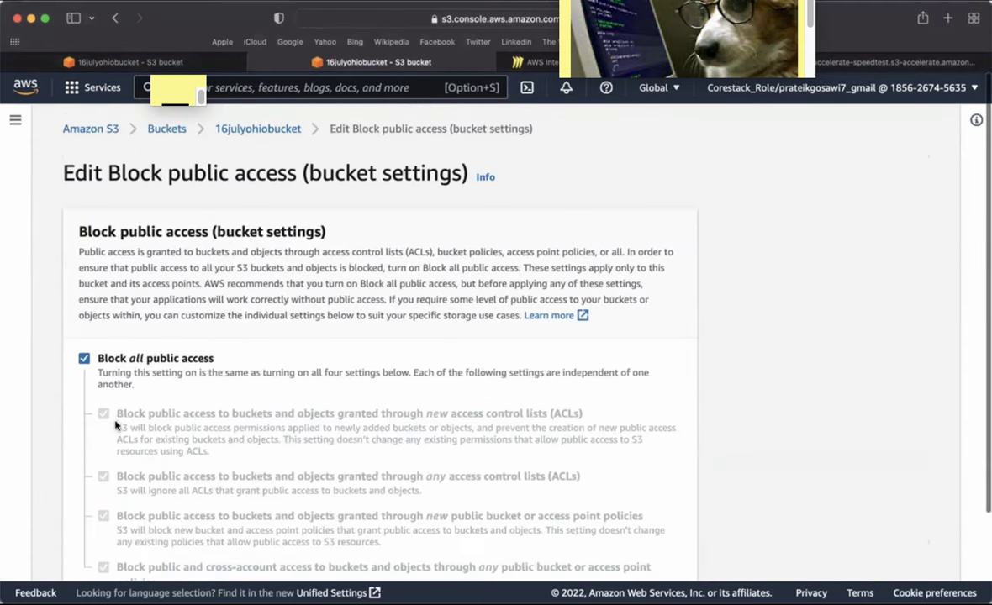
pyautogui.click(119, 359)
pyautogui.scroll(-3, 118, 359)
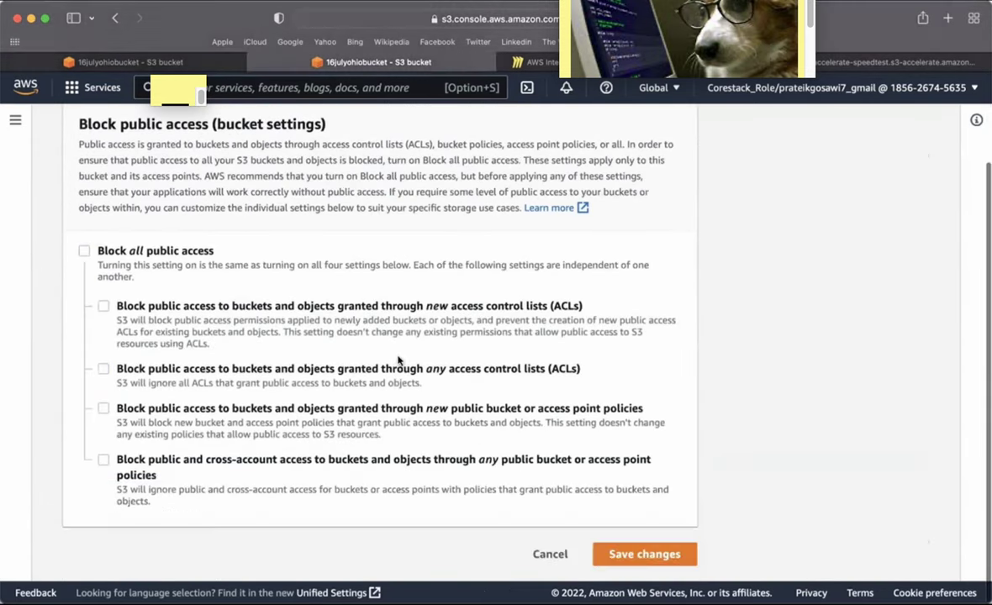
# - Save the Block Public Access changes and approve them by entering "confirm"
pyautogui.click(633, 555)
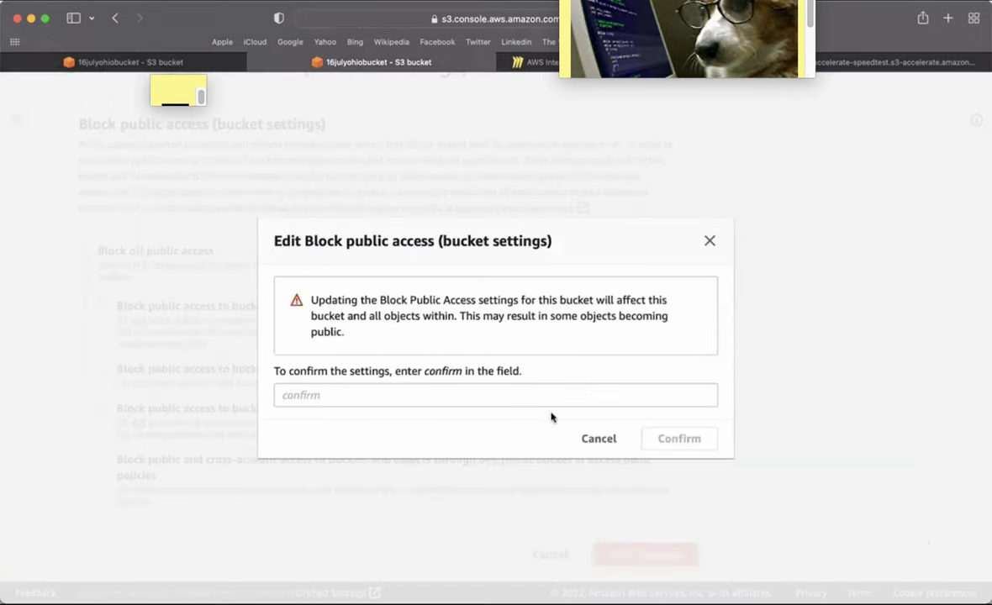
pyautogui.click(503, 392)
pyautogui.write('confirm')
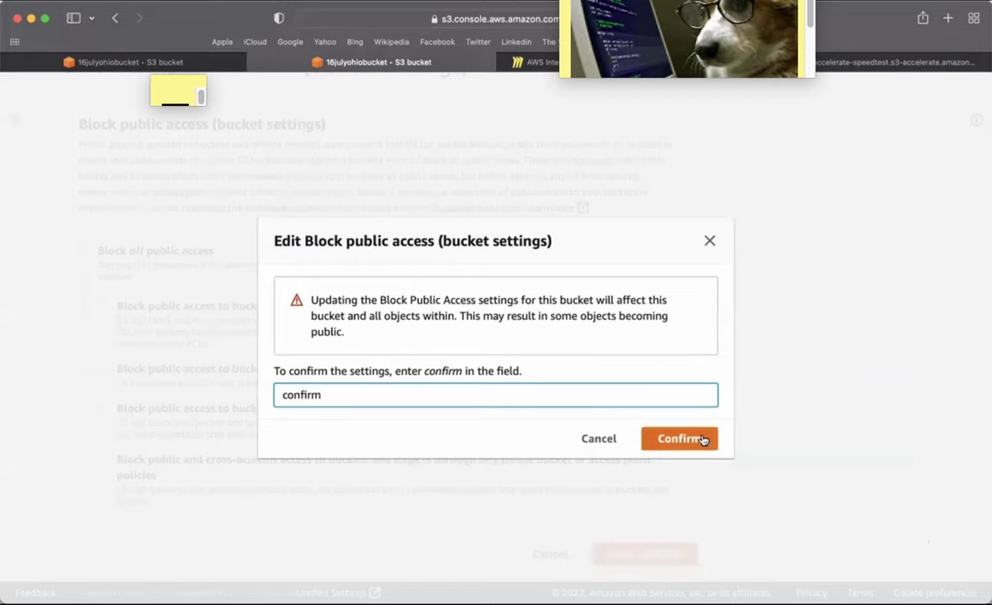
pyautogui.click(671, 441)
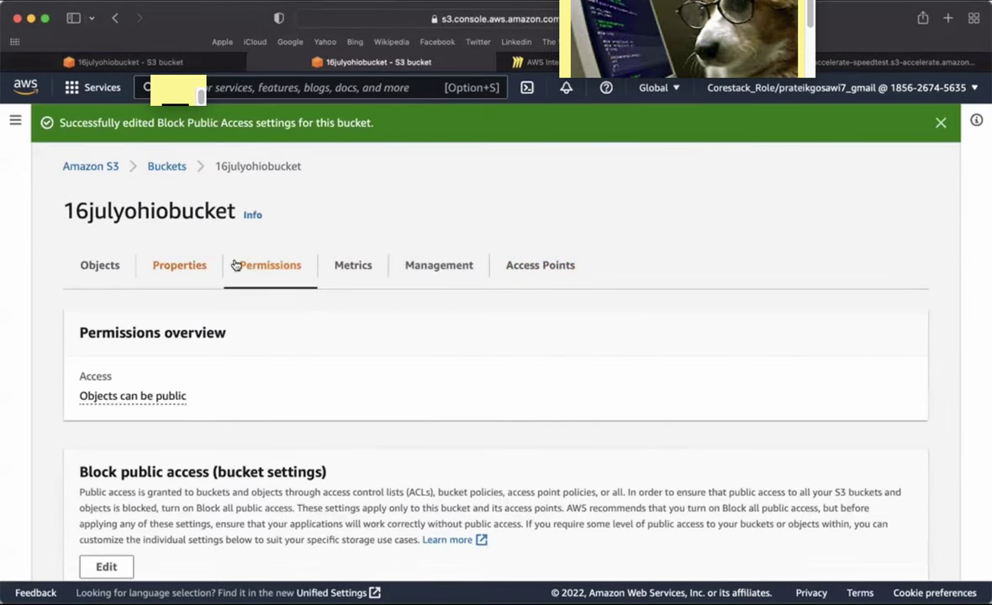
# - Edit the Object Ownership setting in the bucket's permissions and choose ACLs enabled
pyautogui.click(173, 262)
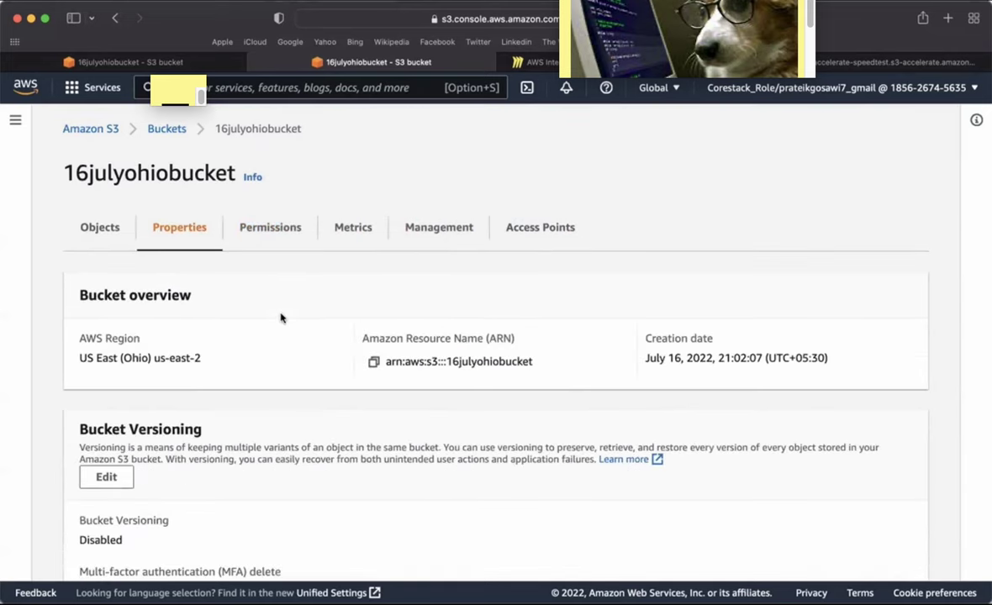
pyautogui.click(270, 216)
pyautogui.scroll(-10, 306, 348)
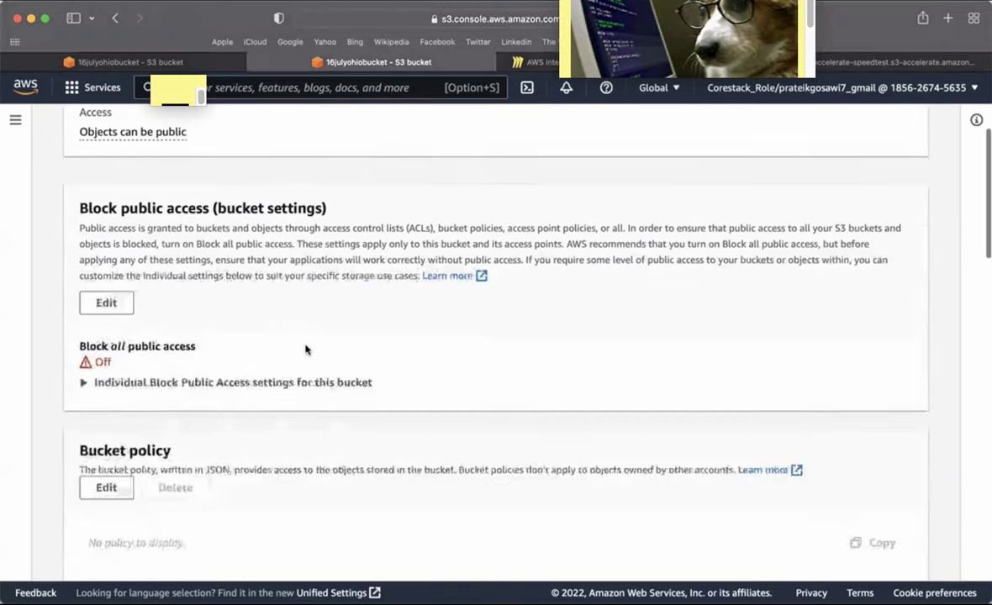
pyautogui.scroll(10, 306, 350)
pyautogui.scroll(-2, 190, 354)
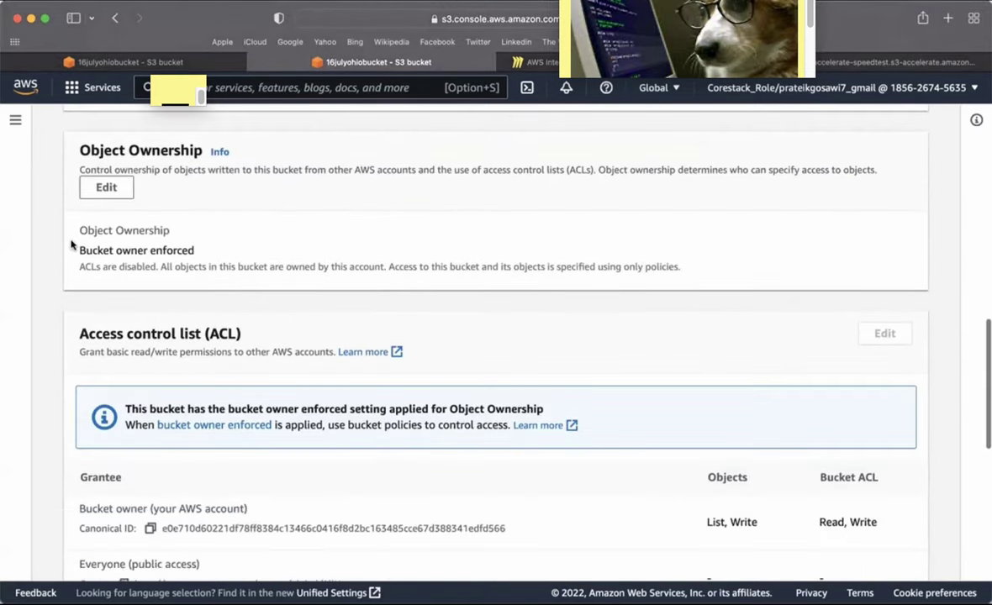
pyautogui.click(106, 186)
pyautogui.click(409, 311)
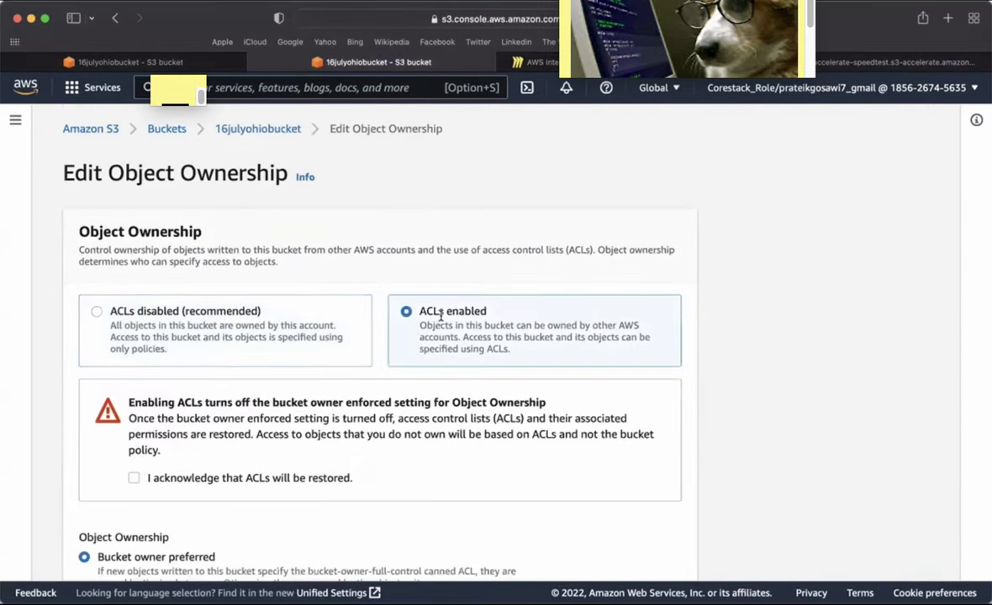
# - Acknowledge that ACLs will be restored, save the Object Ownership change and return to the bucket's object list
pyautogui.scroll(-1, 578, 488)
pyautogui.scroll(-3, 578, 488)
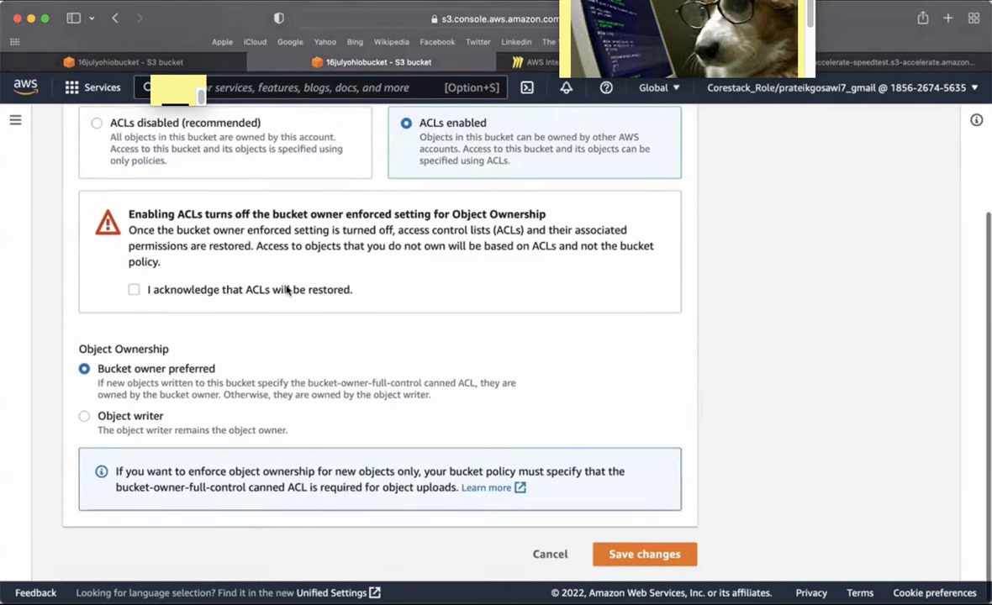
pyautogui.click(312, 288)
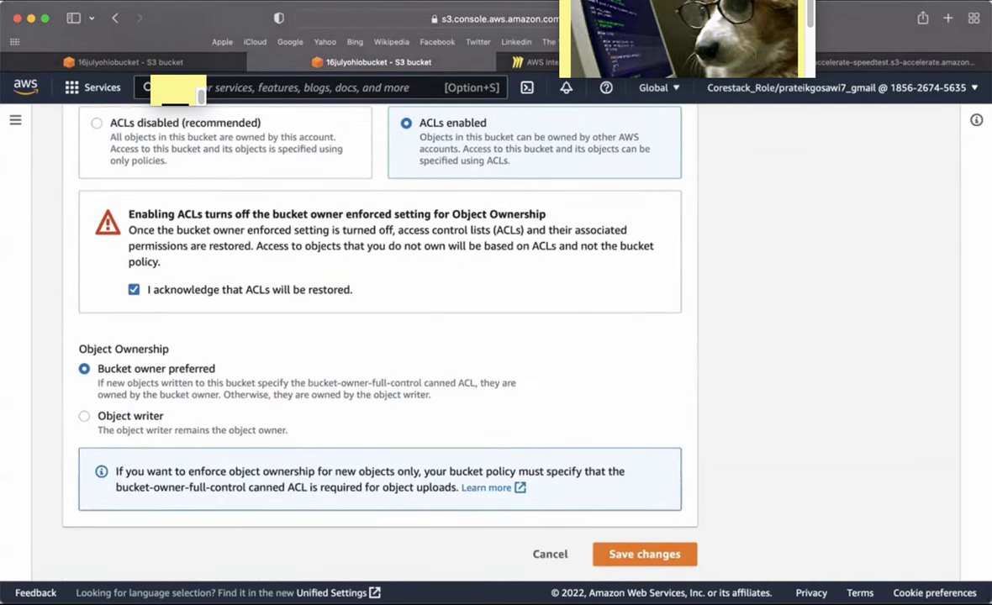
pyautogui.click(642, 552)
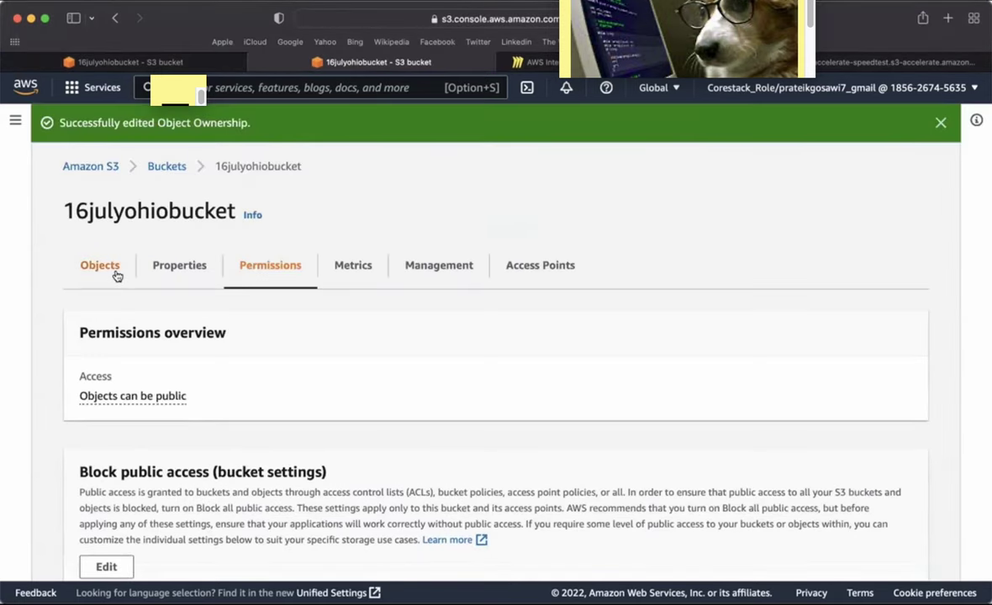
pyautogui.click(100, 265)
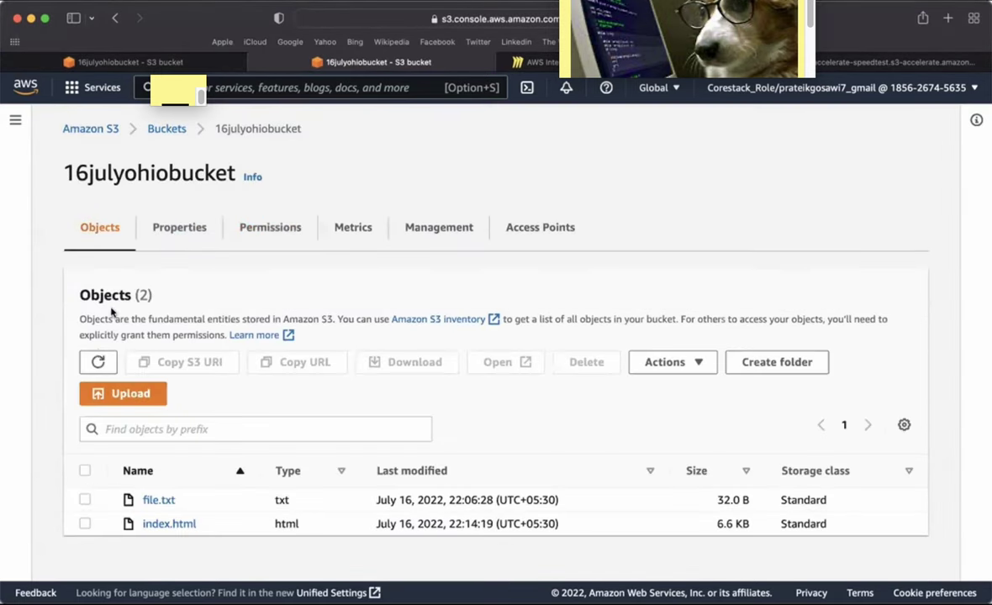
# - Make index.html publicly readable using its ACL and close the status page to return to the bucket's objects
pyautogui.click(85, 523)
pyautogui.click(690, 368)
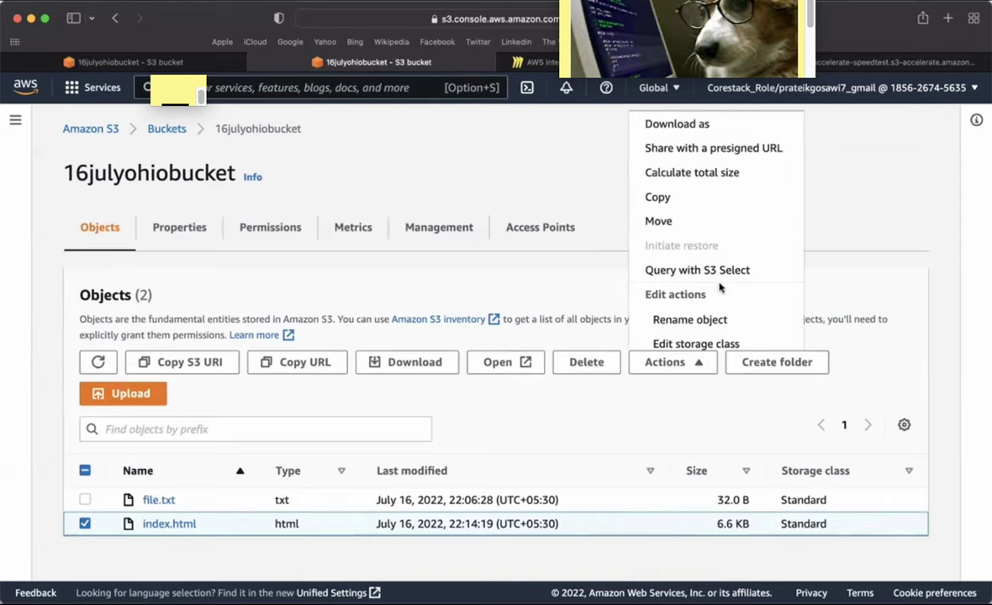
pyautogui.scroll(-3, 720, 288)
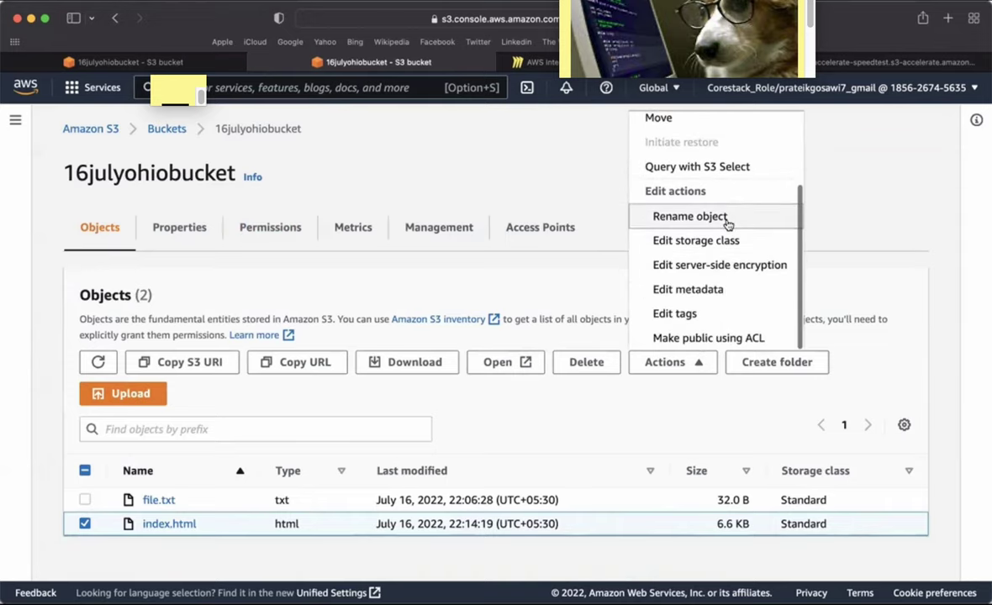
pyautogui.click(756, 340)
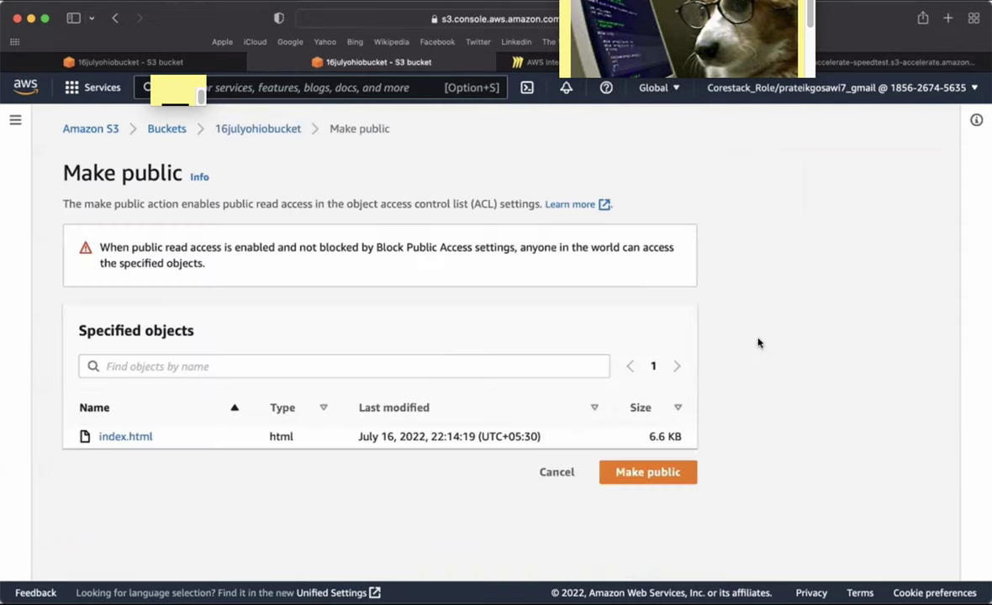
pyautogui.click(665, 472)
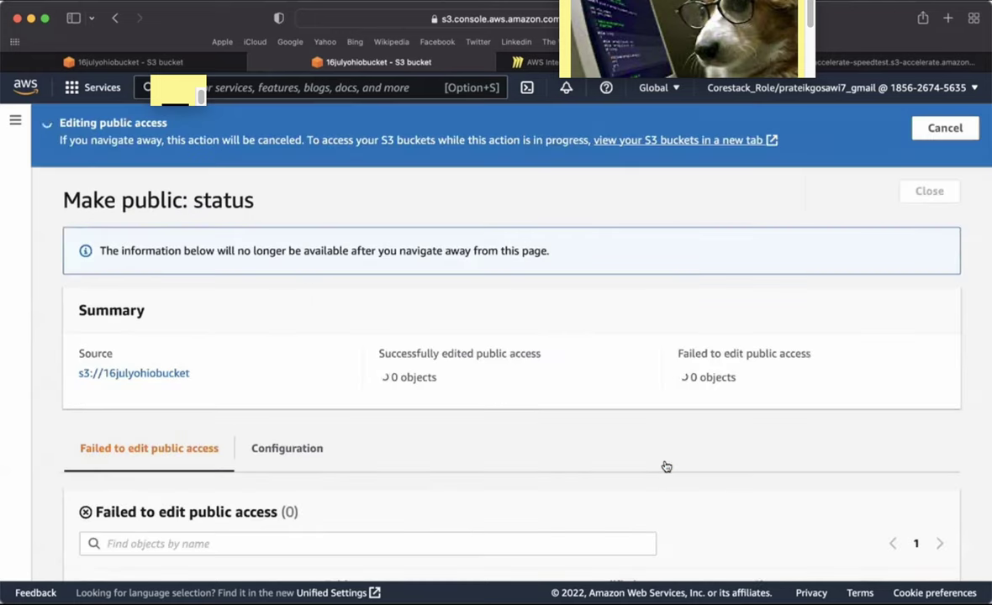
pyautogui.scroll(-2, 664, 466)
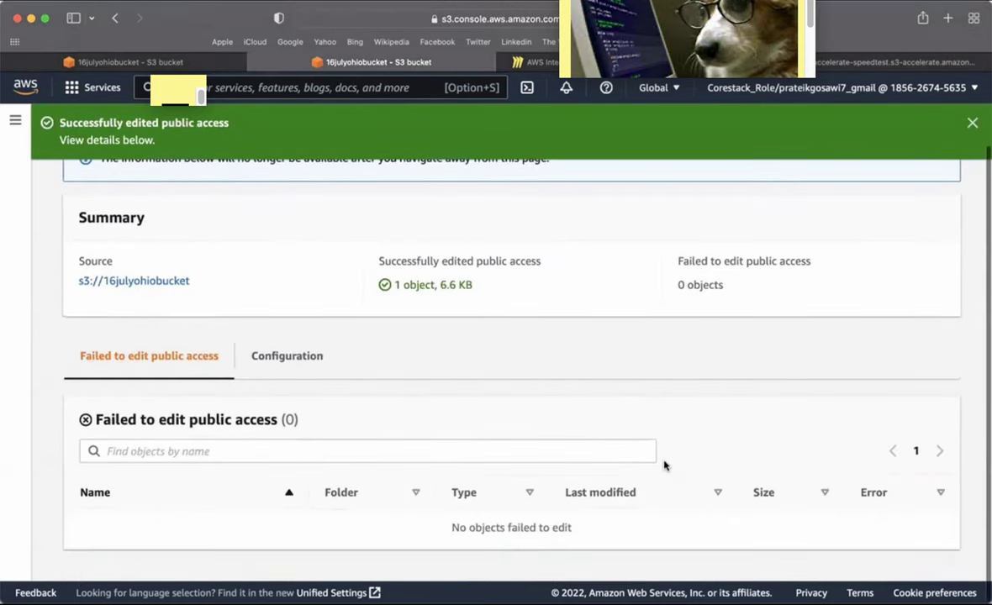
pyautogui.scroll(2, 664, 466)
pyautogui.click(932, 195)
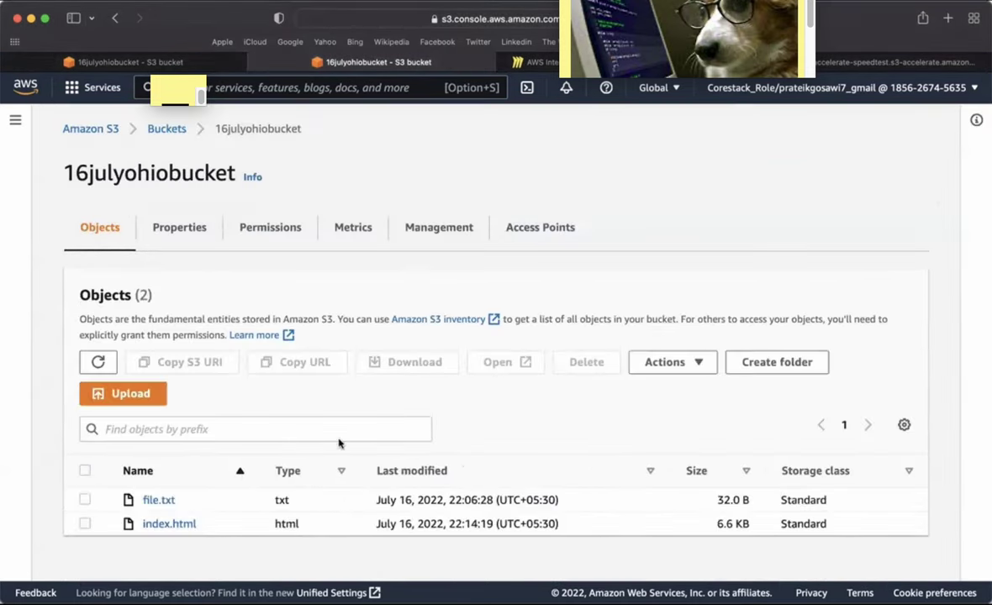
# - Open the bucket website endpoint listed under Static website hosting in the bucket's properties and look through the hosted page
pyautogui.click(84, 524)
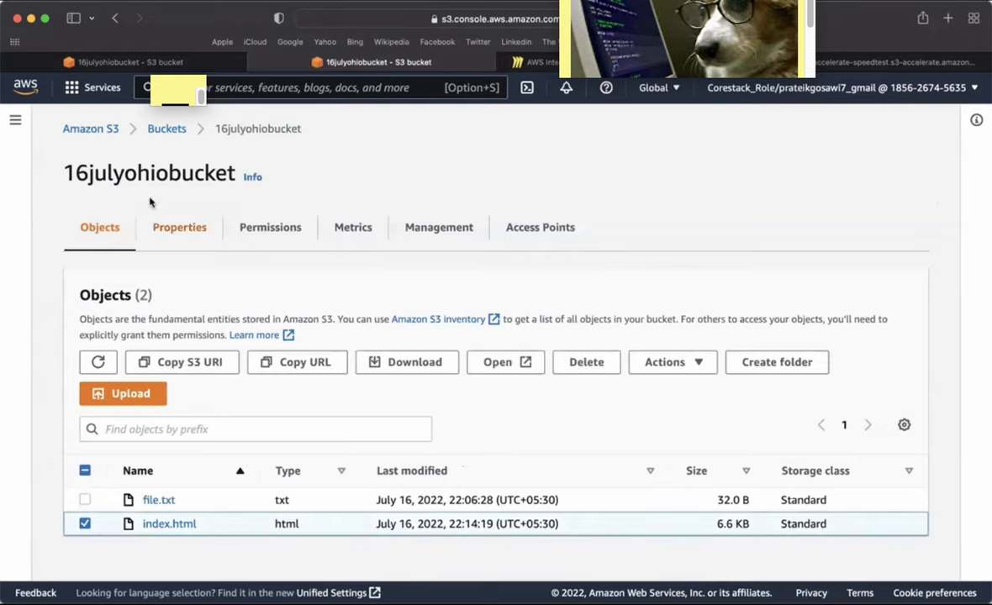
pyautogui.click(174, 227)
pyautogui.scroll(-20, 309, 417)
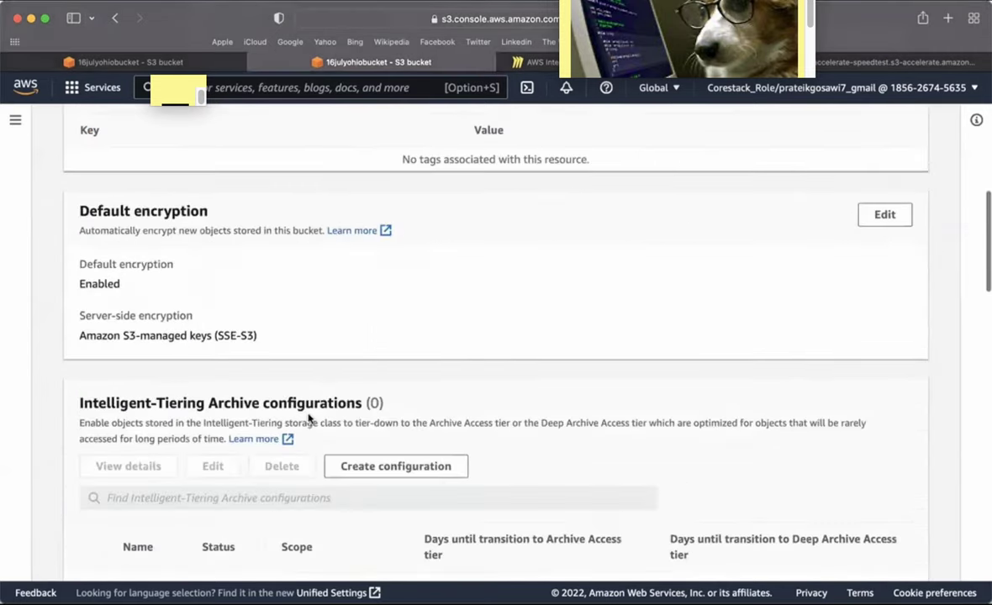
pyautogui.click(309, 505)
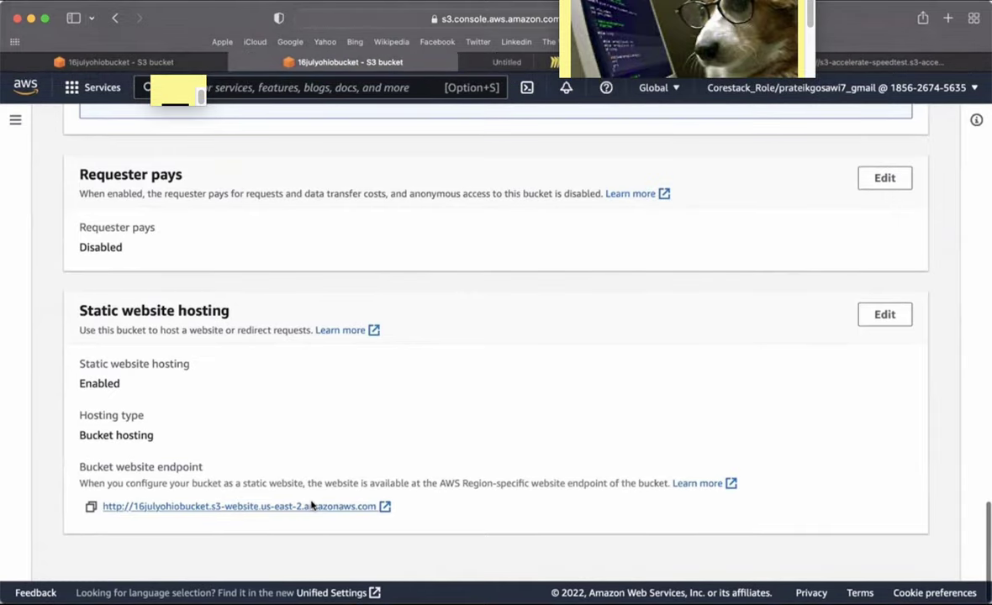
pyautogui.click(552, 64)
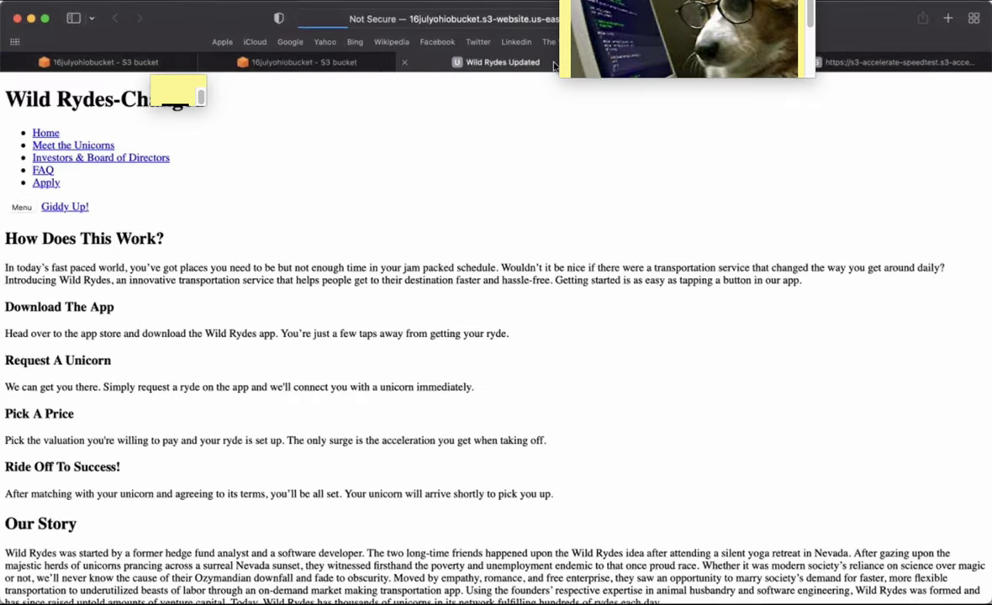
pyautogui.scroll(-5, 216, 400)
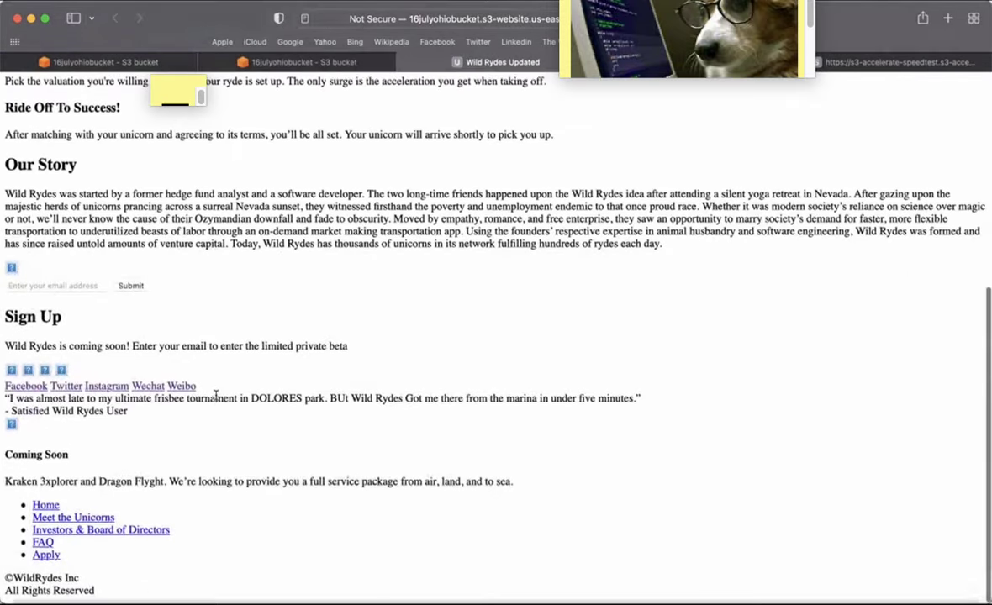
pyautogui.scroll(2, 215, 394)
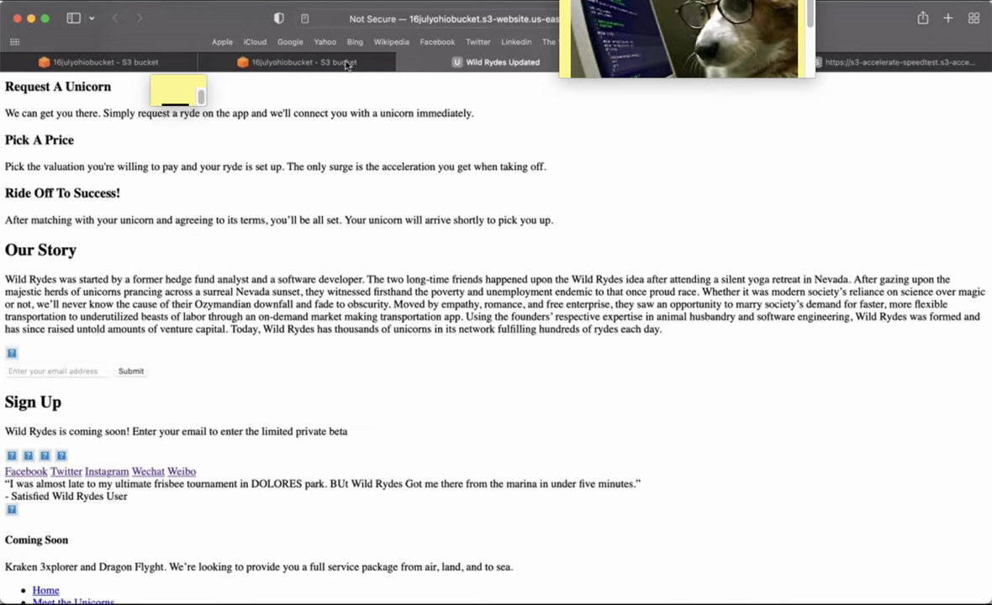
pyautogui.click(468, 24)
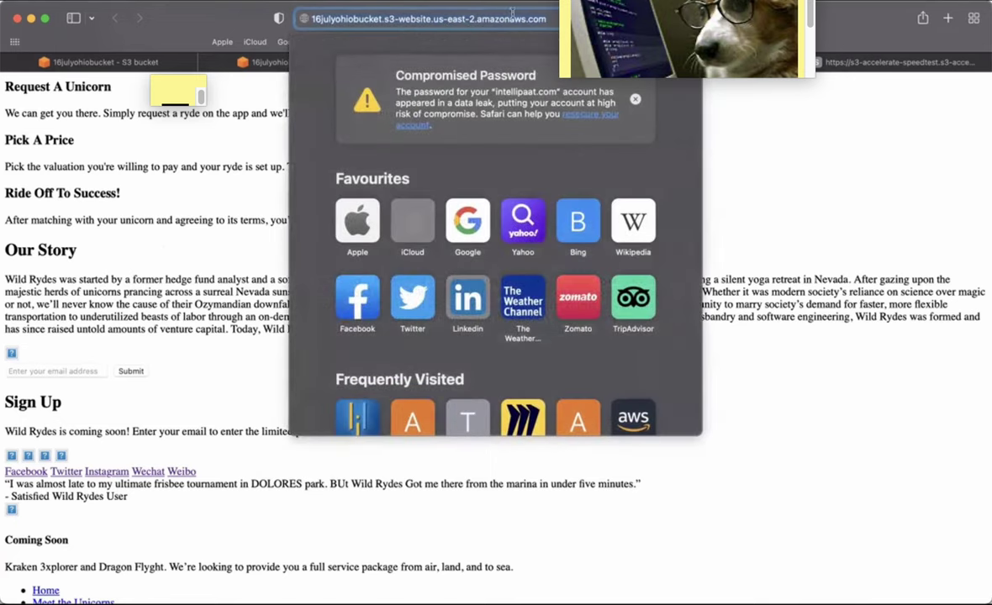
pyautogui.click(837, 72)
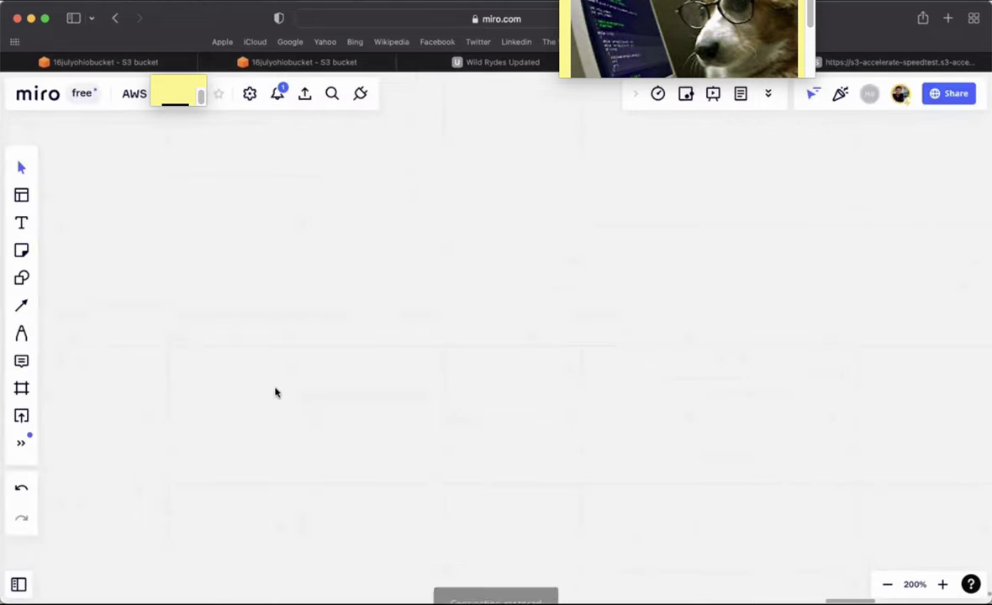
pyautogui.press('super+v')
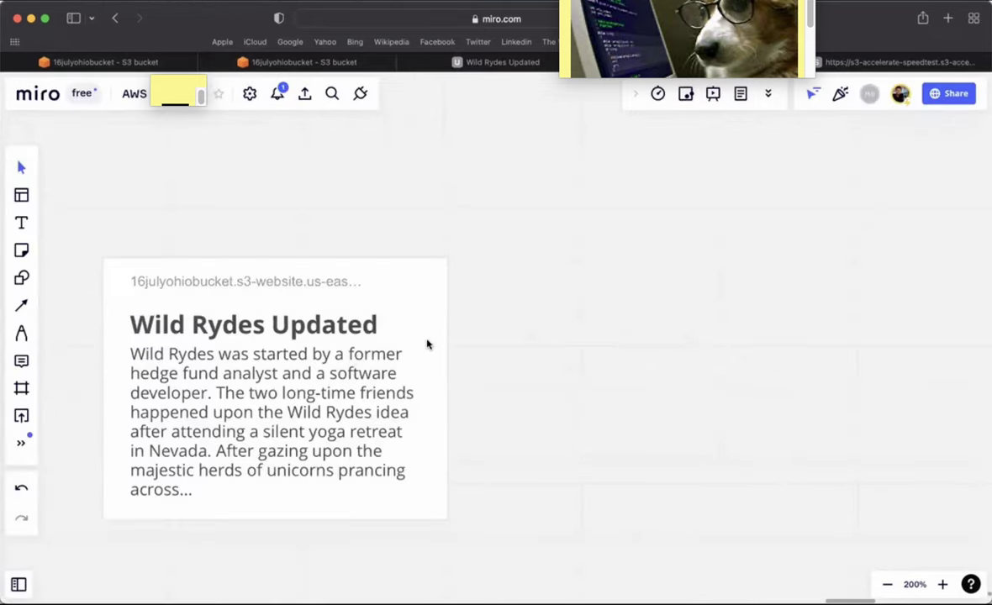
pyautogui.press('super+z')
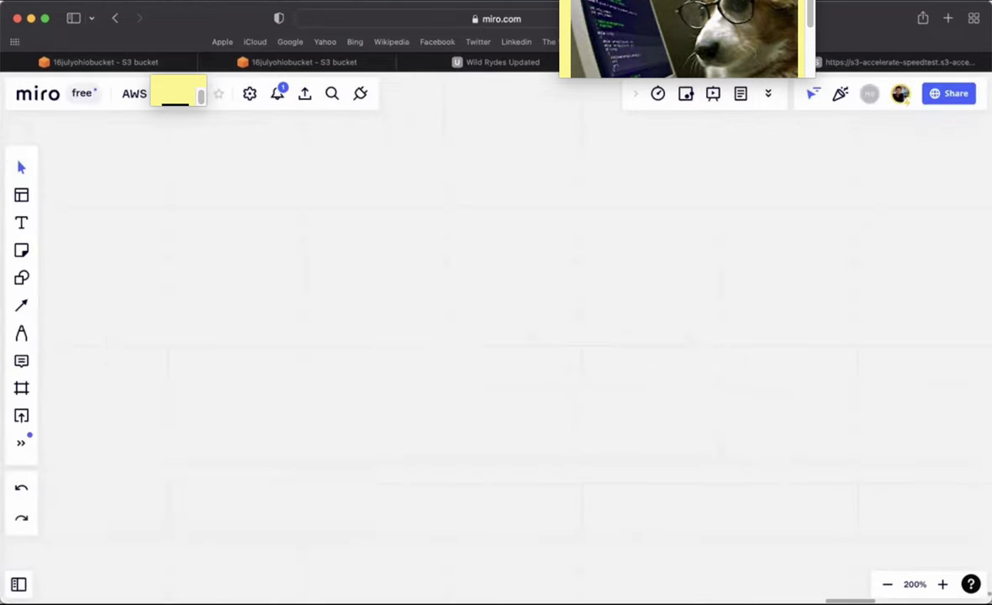
pyautogui.click(512, 22)
pyautogui.click(241, 126)
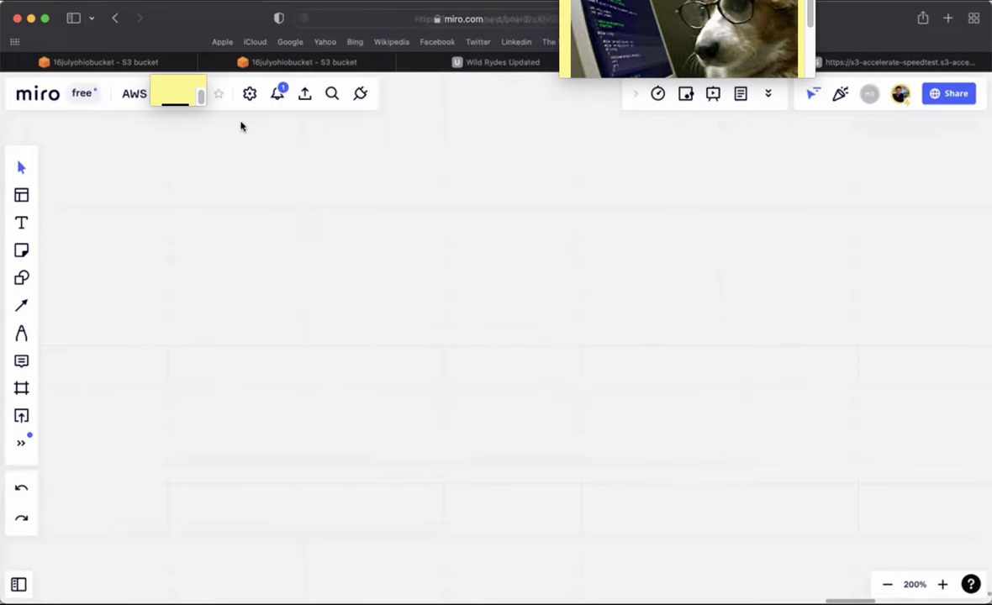
pyautogui.click(500, 60)
pyautogui.click(494, 25)
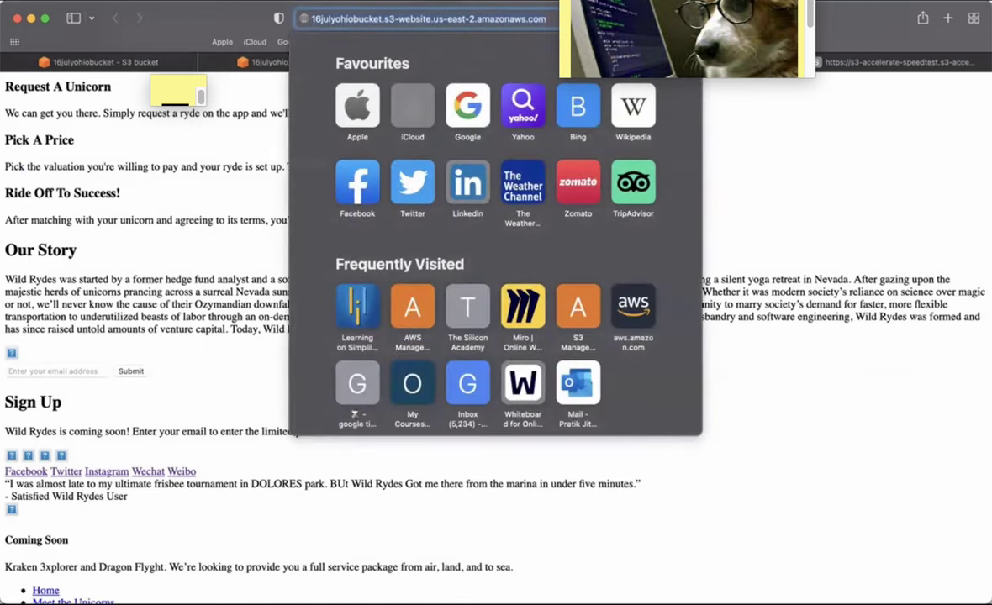
pyautogui.hotkey('ctrl', 'Tab')
pyautogui.press('super+v')
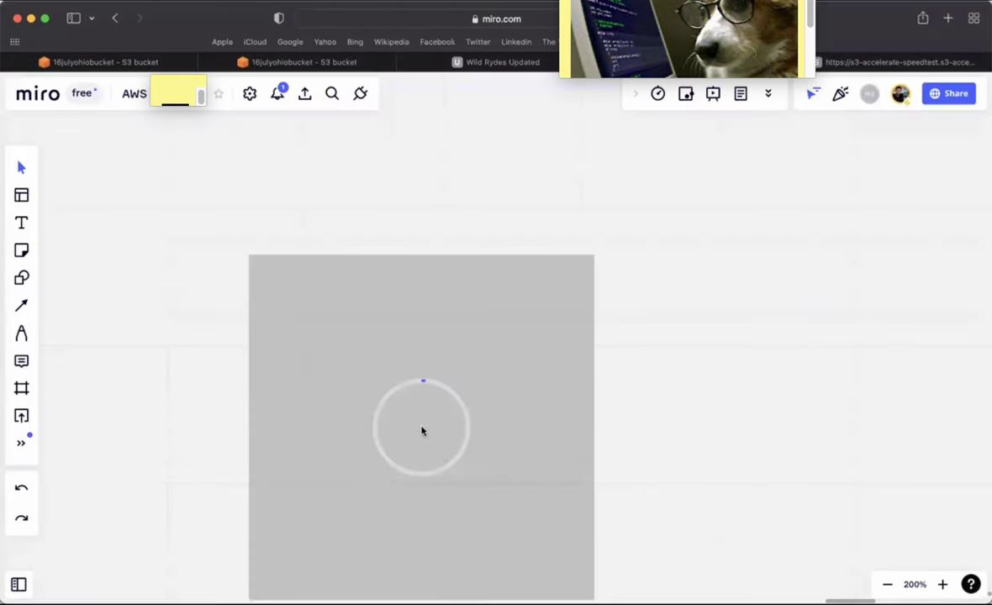
pyautogui.press('super+z')
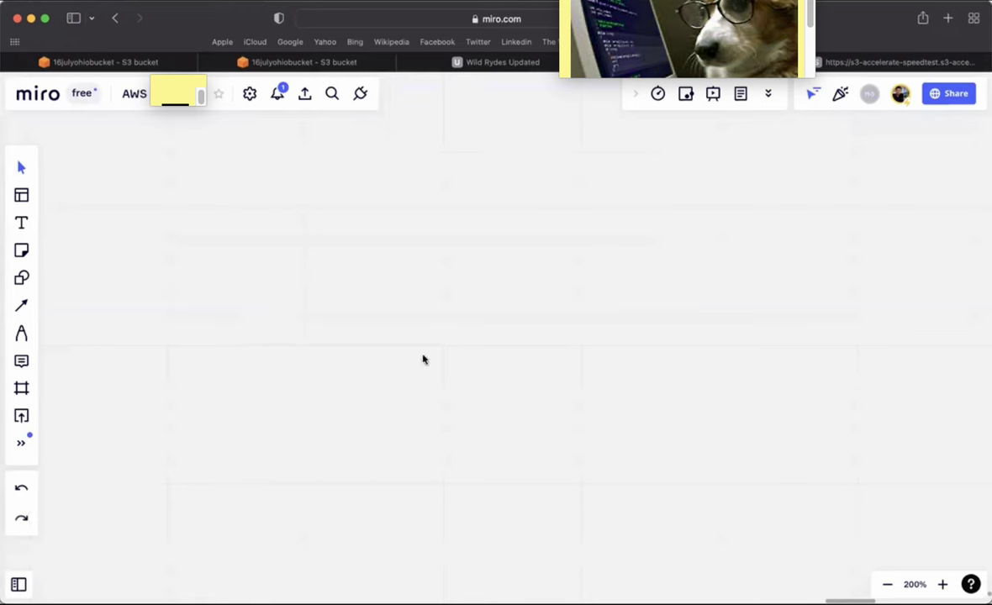
# - Cut the hosted site's web address from the browser and place it as a text object on the AWS board in Miro
pyautogui.click(509, 63)
pyautogui.click(502, 15)
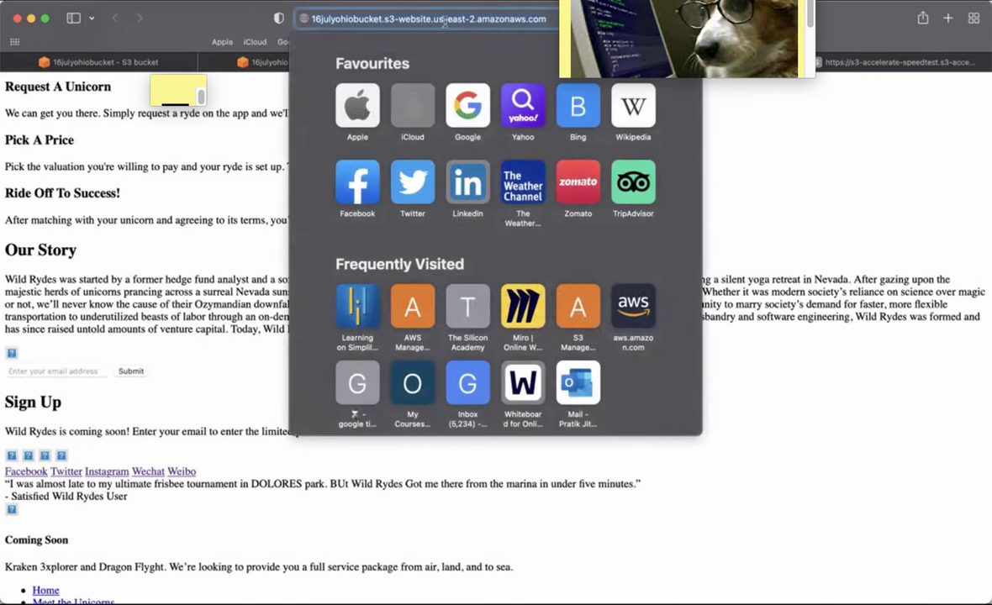
pyautogui.rightClick(446, 26)
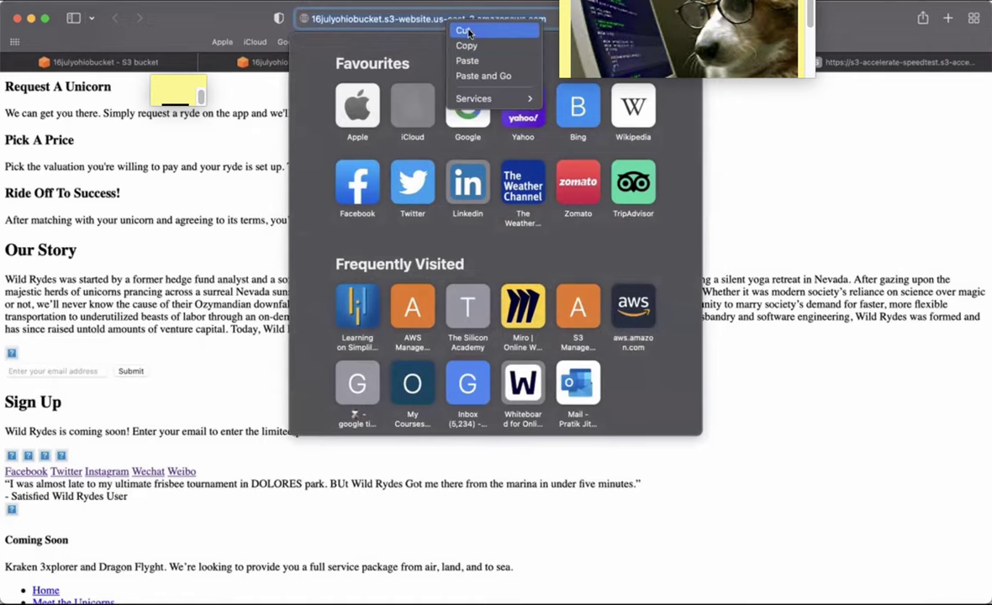
pyautogui.click(465, 31)
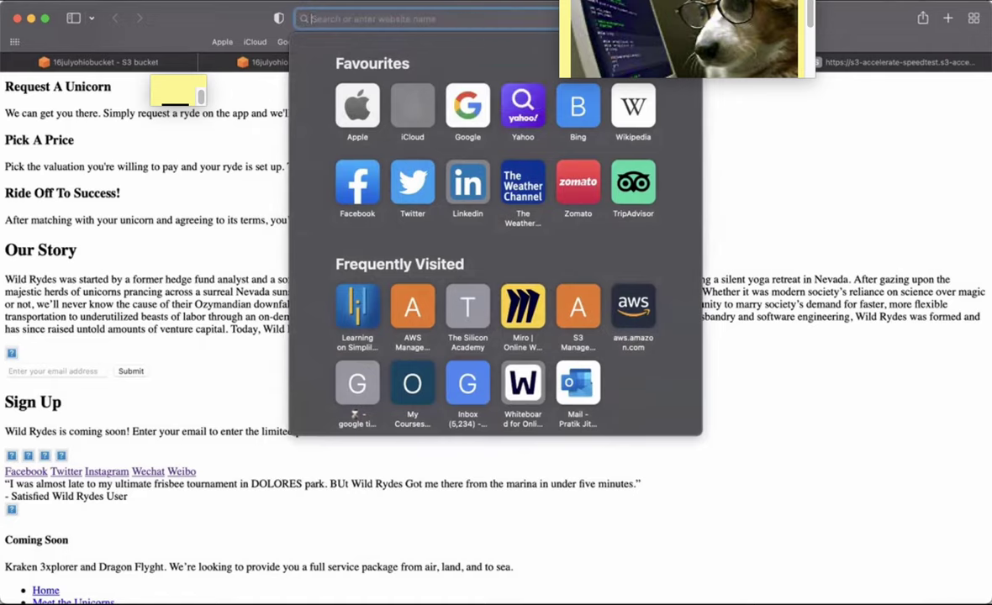
pyautogui.click(673, 62)
pyautogui.press('super+v')
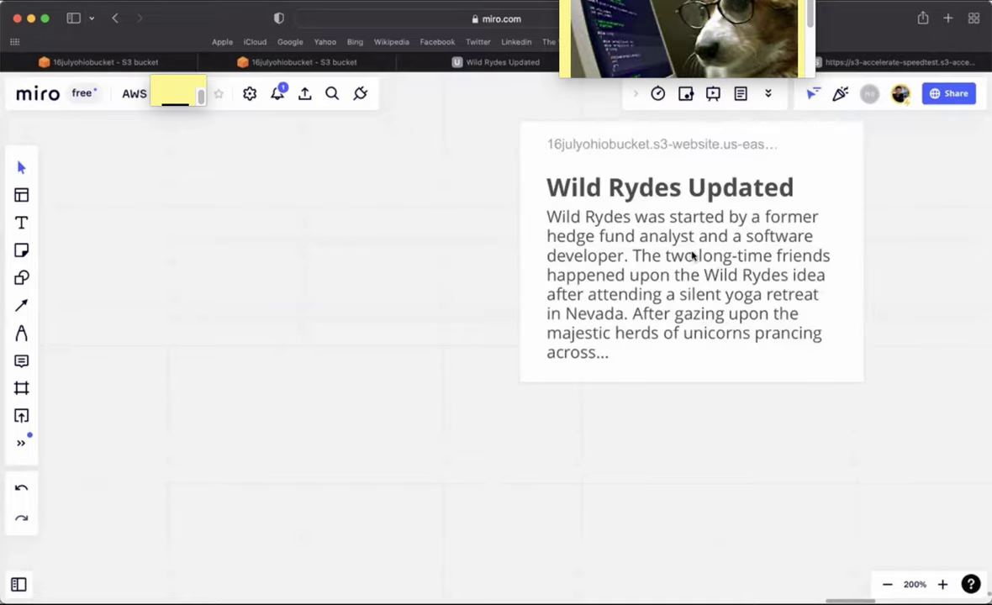
pyautogui.press('super+z')
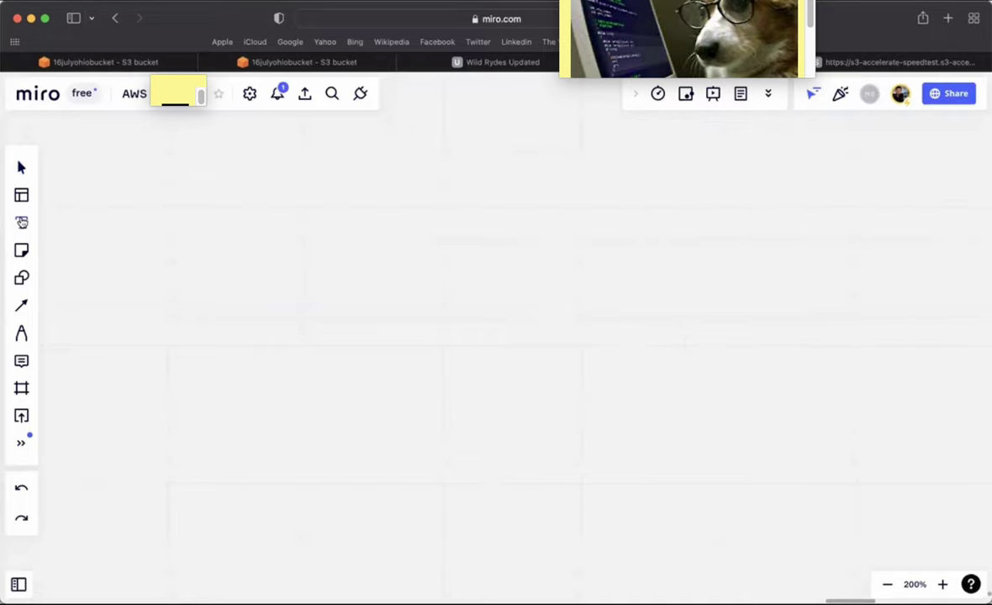
pyautogui.click(22, 222)
pyautogui.click(196, 352)
pyautogui.press('super+v')
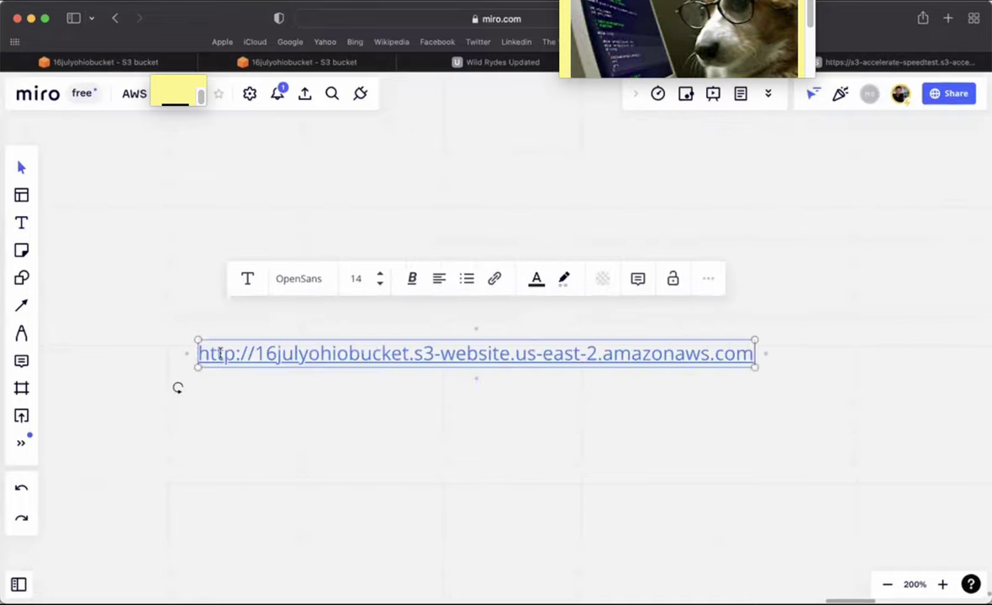
pyautogui.click(483, 432)
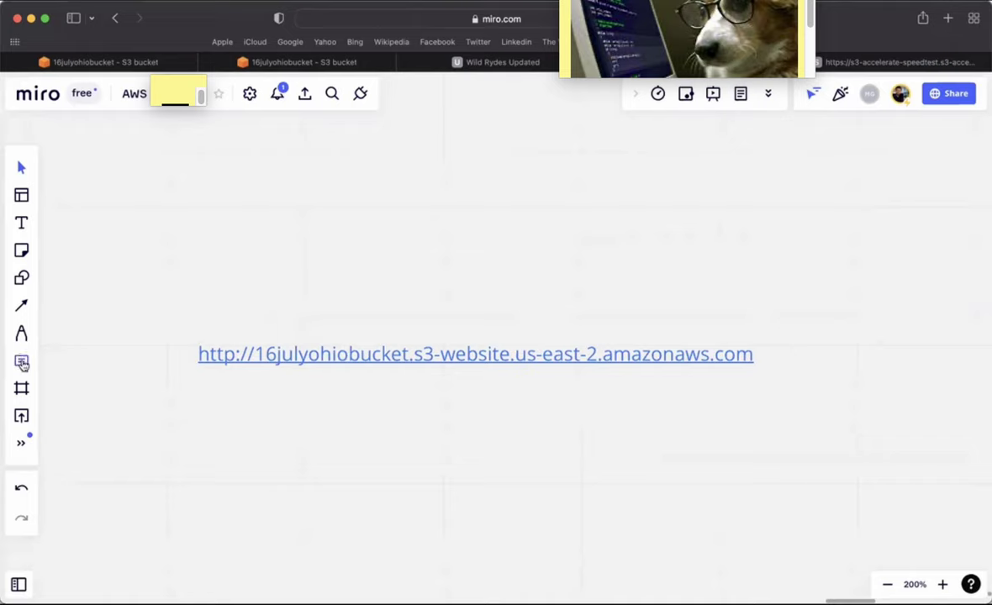
pyautogui.click(21, 335)
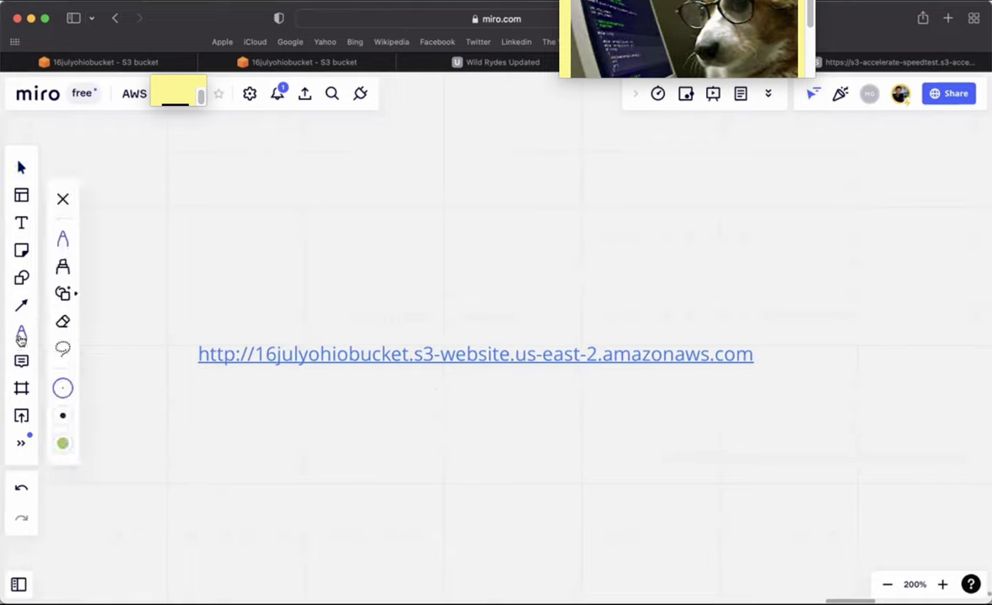
pyautogui.click(58, 268)
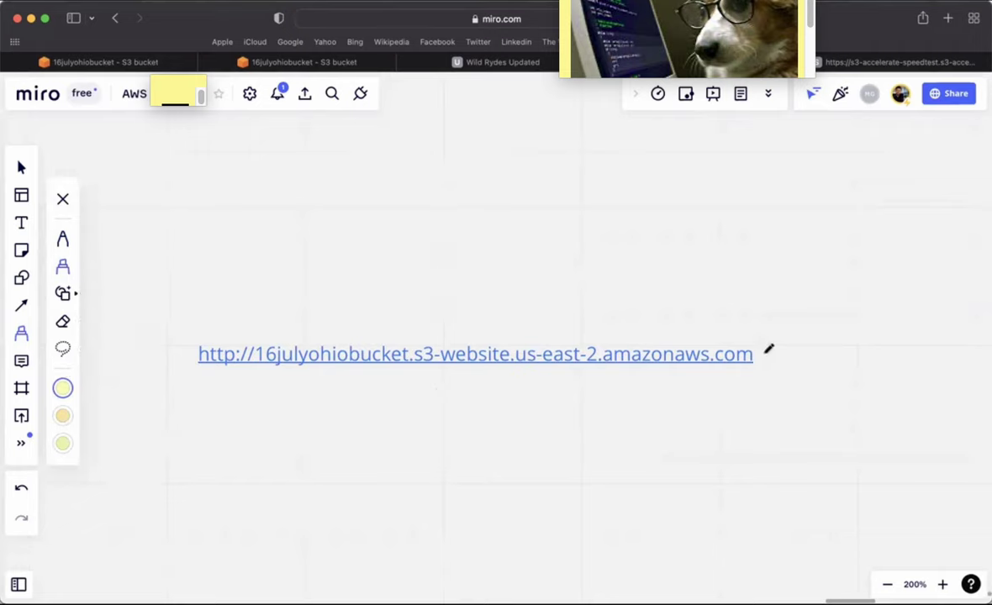
pyautogui.moveTo(766, 352); pyautogui.dragTo(618, 351)
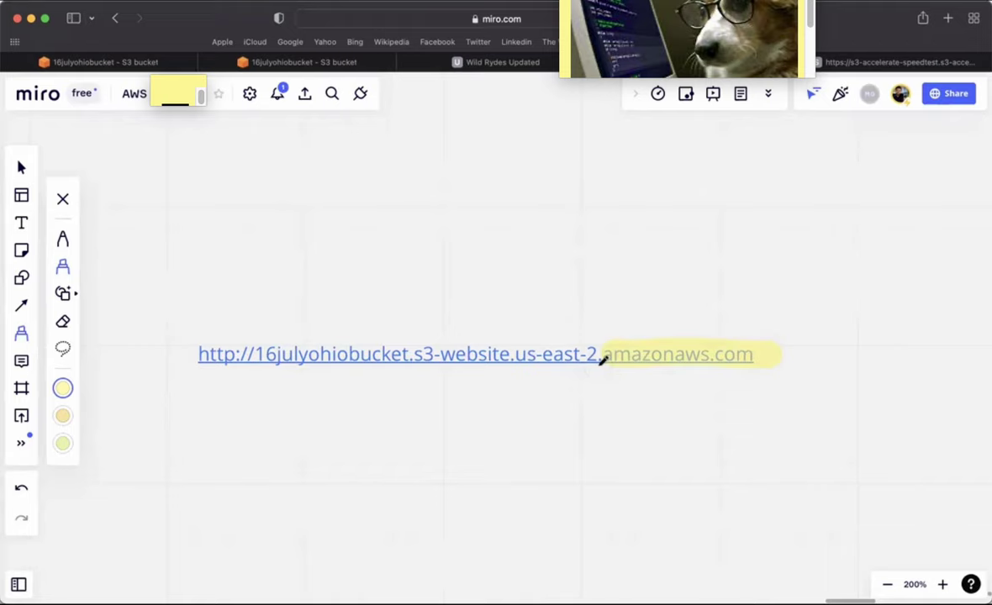
pyautogui.moveTo(515, 354)
pyautogui.mouseDown()
pyautogui.moveTo(597, 352)
pyautogui.moveTo(430, 353)
pyautogui.mouseUp()
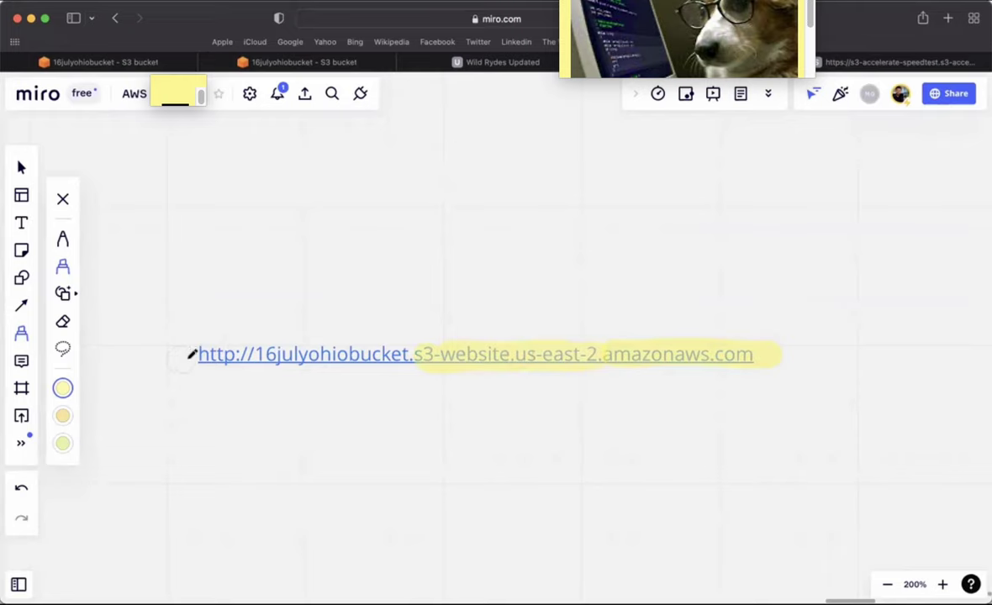
pyautogui.moveTo(192, 354); pyautogui.dragTo(242, 349)
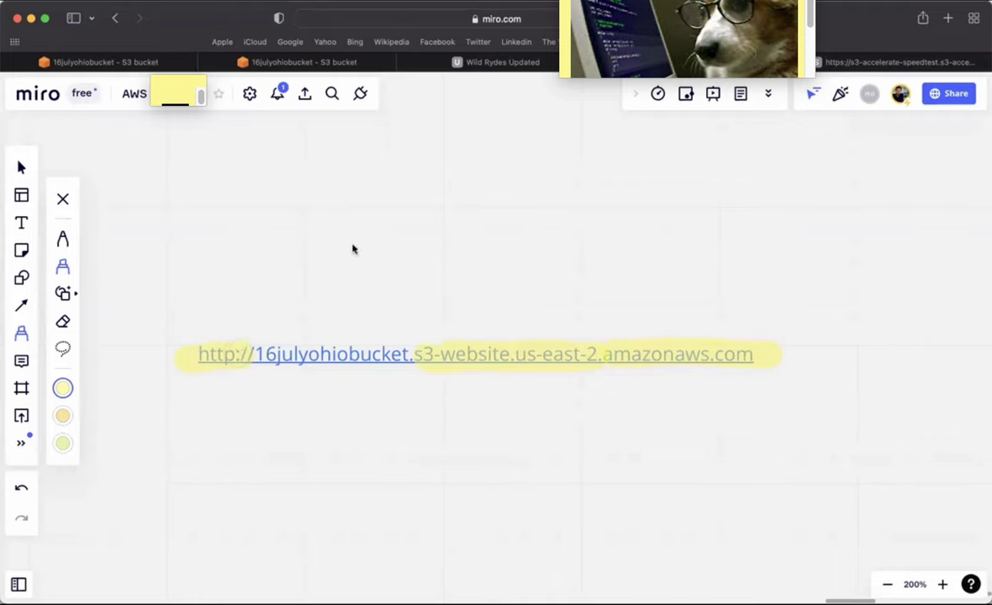
# - Switch back to the S3 console and read the Access Points description for 16julyohiobucket
pyautogui.click(334, 61)
pyautogui.scroll(10, 530, 192)
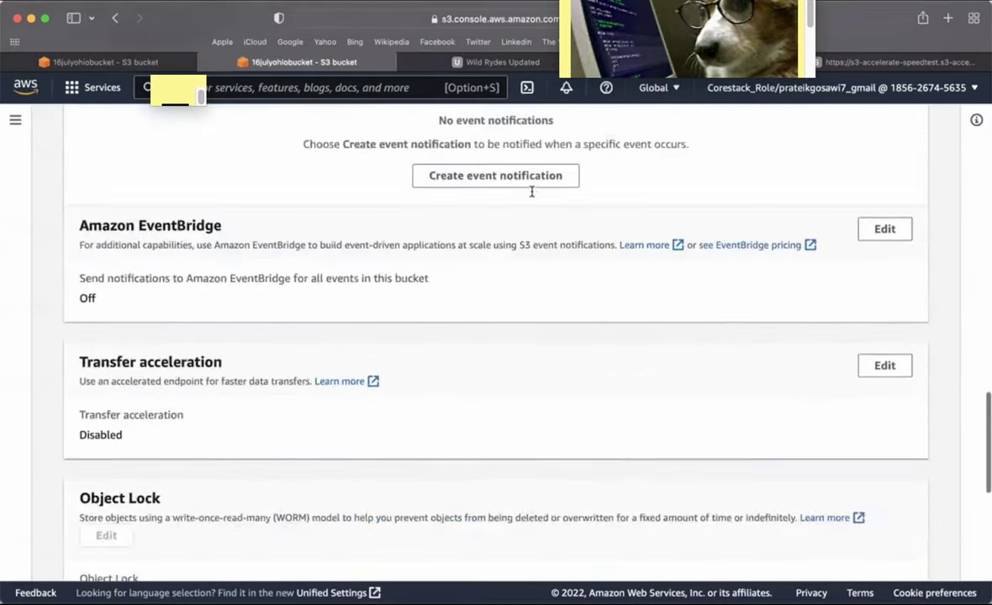
pyautogui.scroll(10, 530, 192)
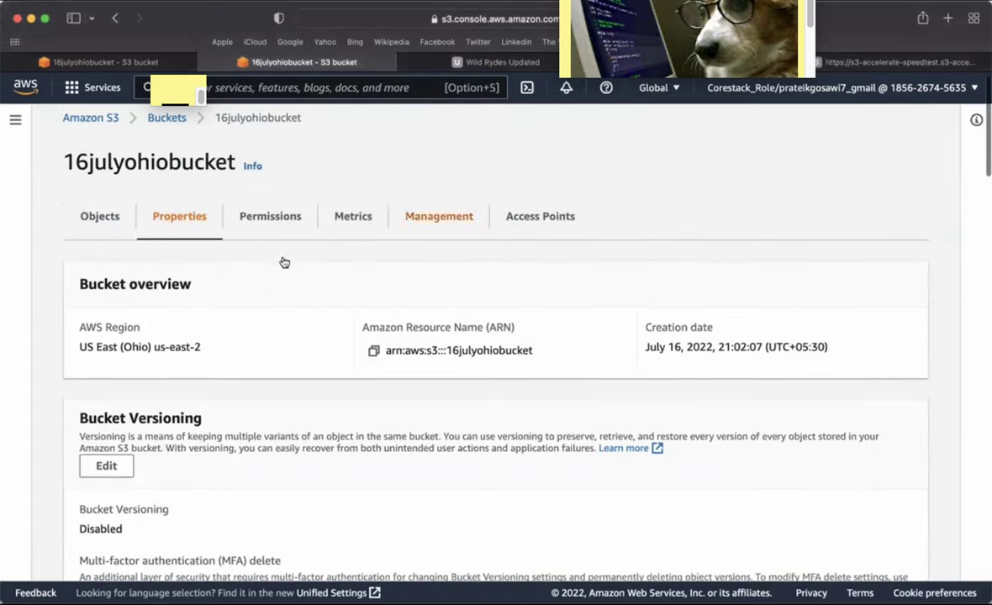
pyautogui.click(562, 224)
pyautogui.moveTo(81, 313); pyautogui.dragTo(502, 330)
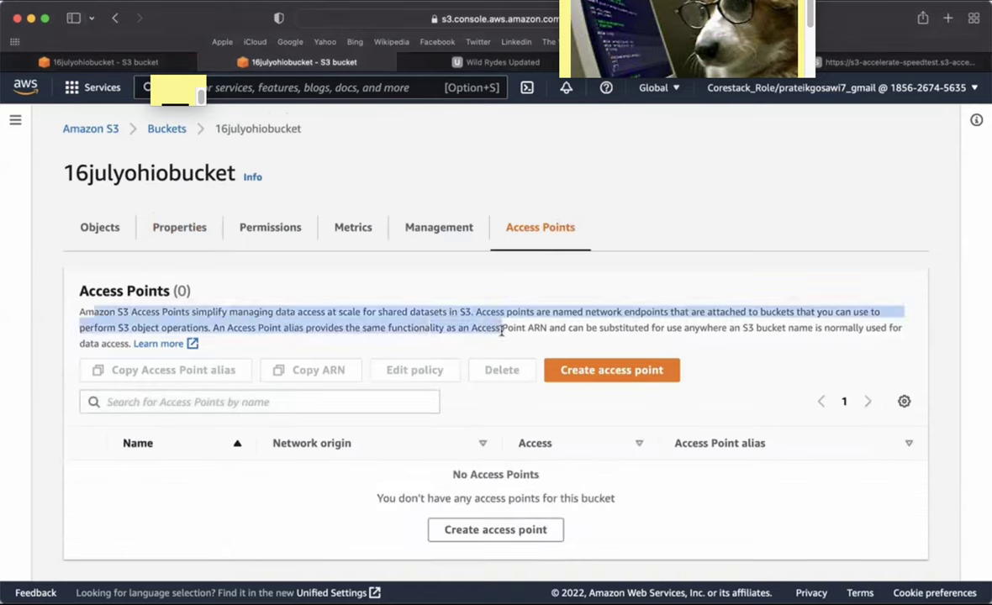
# - Look over the Metrics, Access Points and Permissions pages of 16julyohiobucket
pyautogui.click(484, 271)
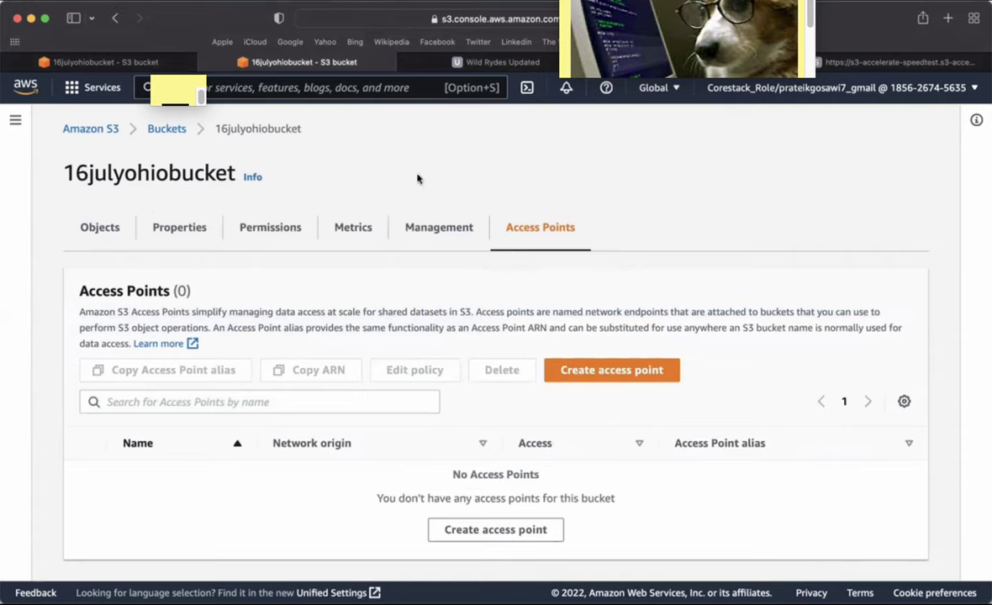
pyautogui.click(349, 224)
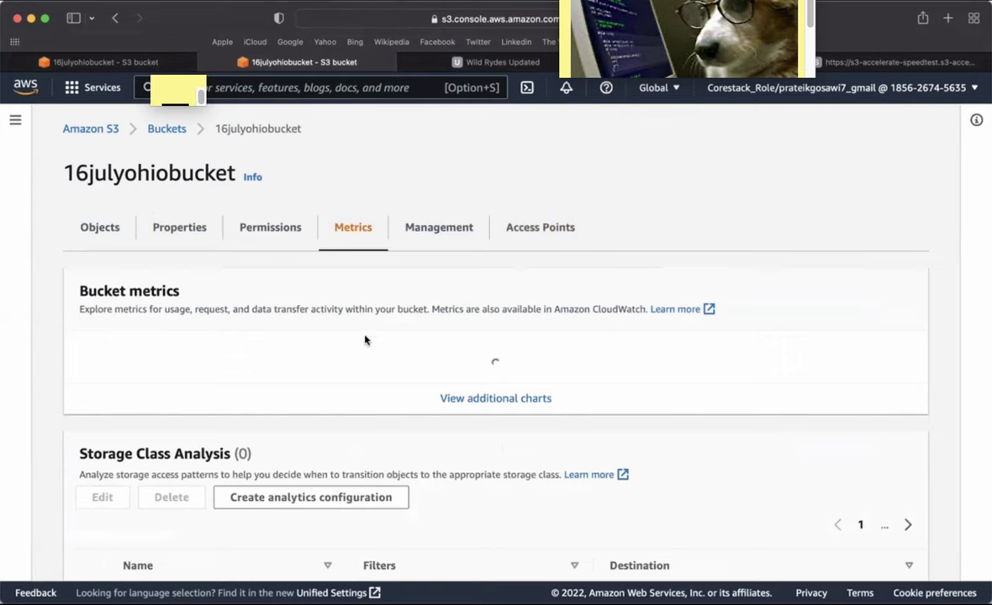
pyautogui.click(534, 247)
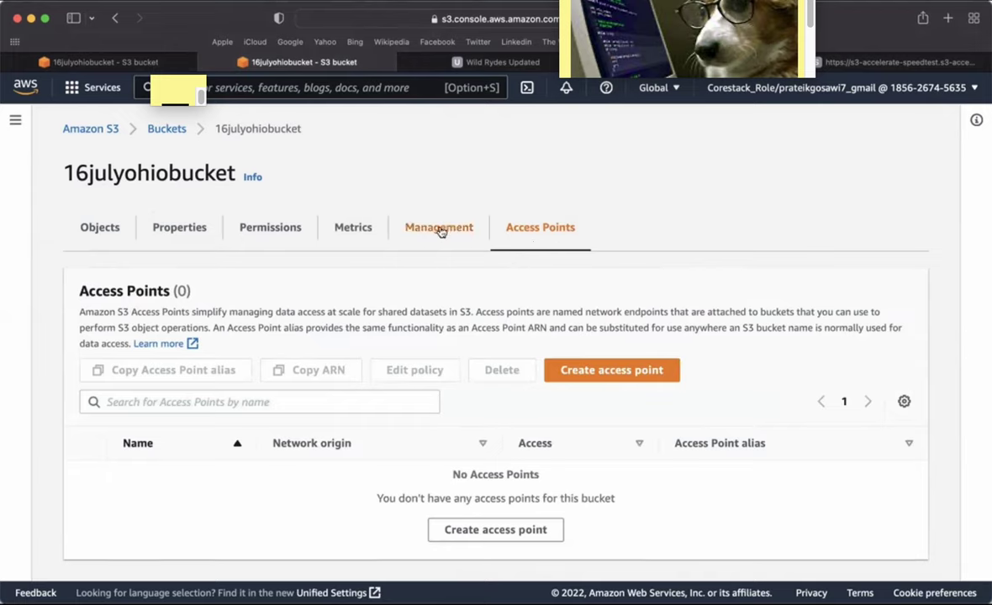
pyautogui.click(254, 220)
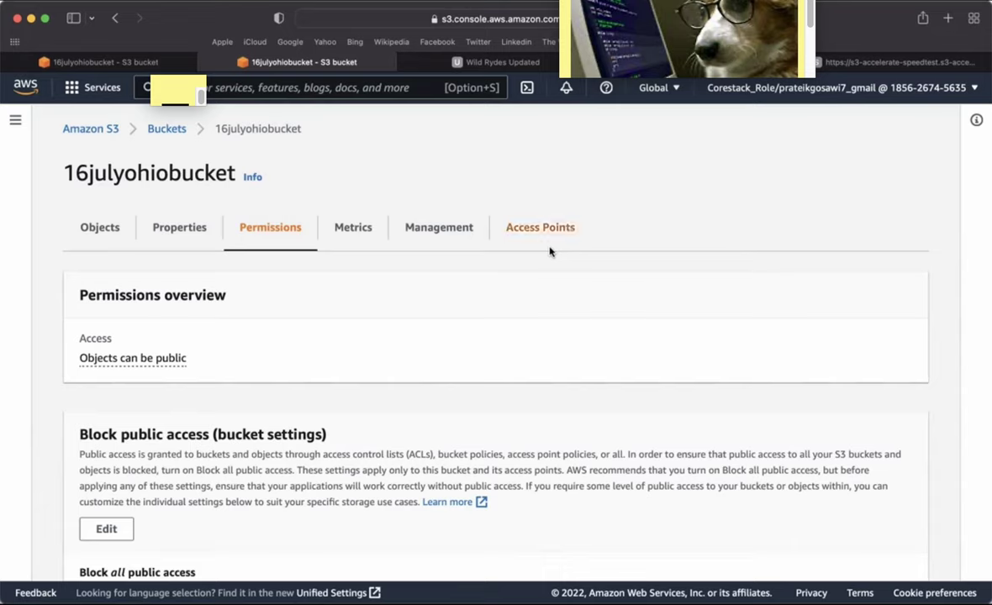
pyautogui.click(509, 231)
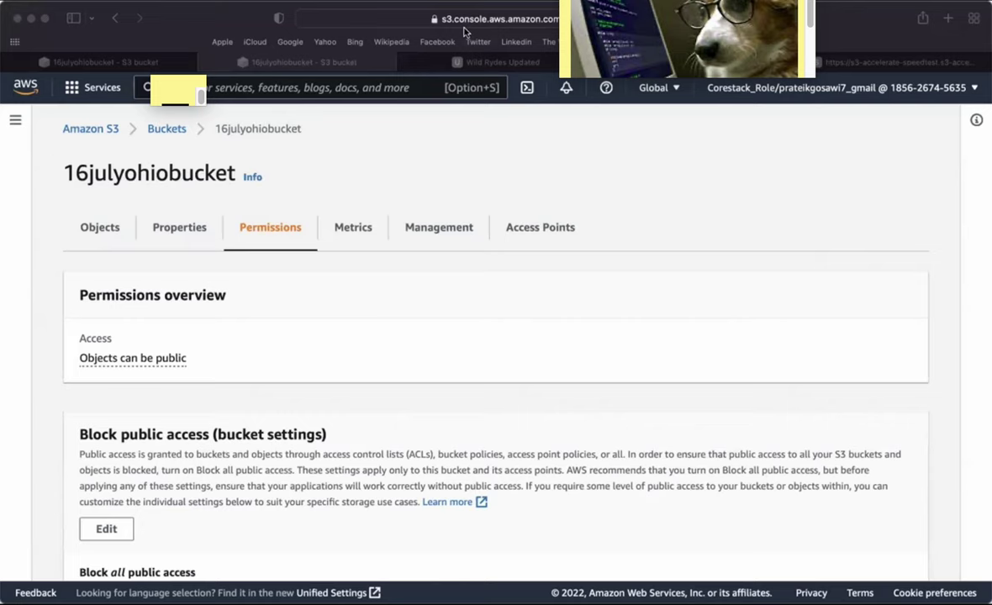
pyautogui.click(430, 15)
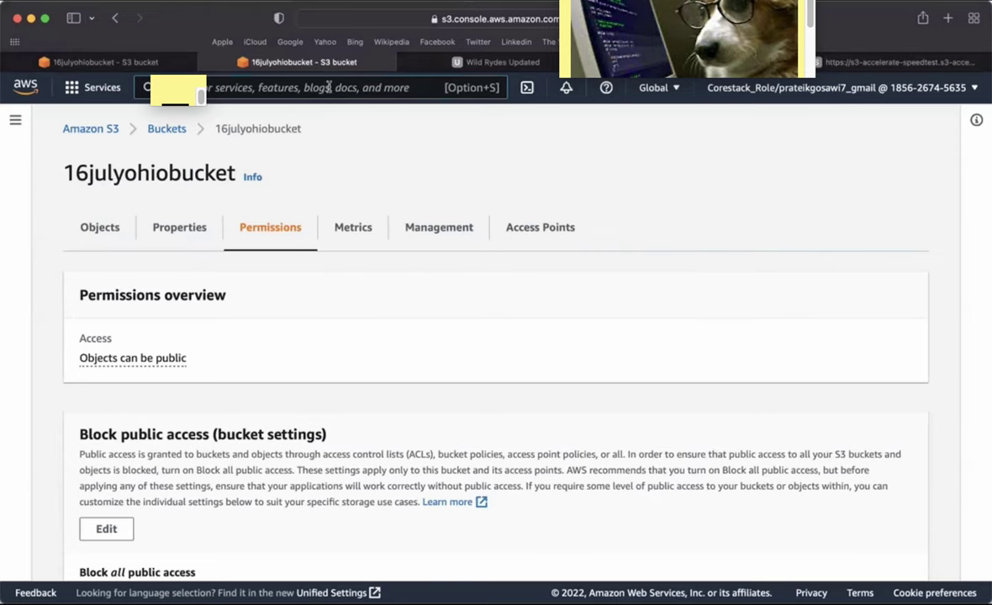
# - Browse the Database category in the AWS services list from Amazon DocumentDB to Amazon Timestream, then close the list
pyautogui.click(99, 99)
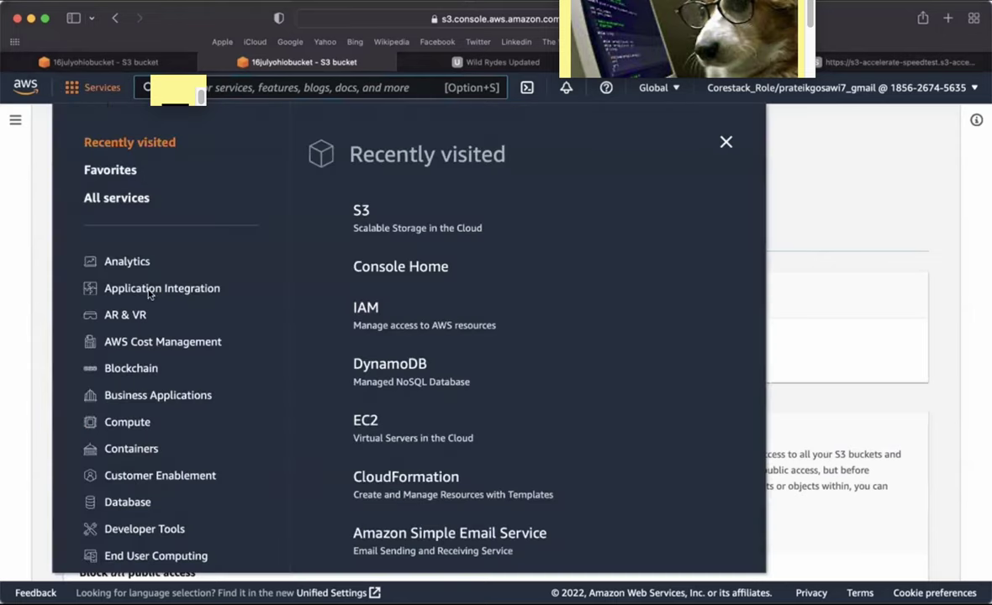
pyautogui.scroll(-3, 130, 284)
pyautogui.click(128, 354)
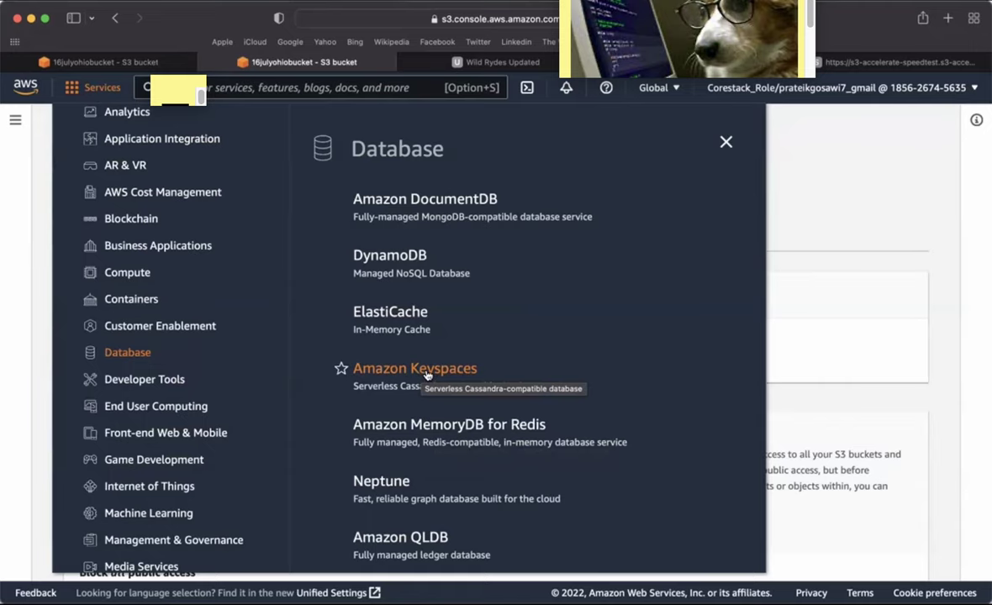
pyautogui.scroll(-2, 426, 376)
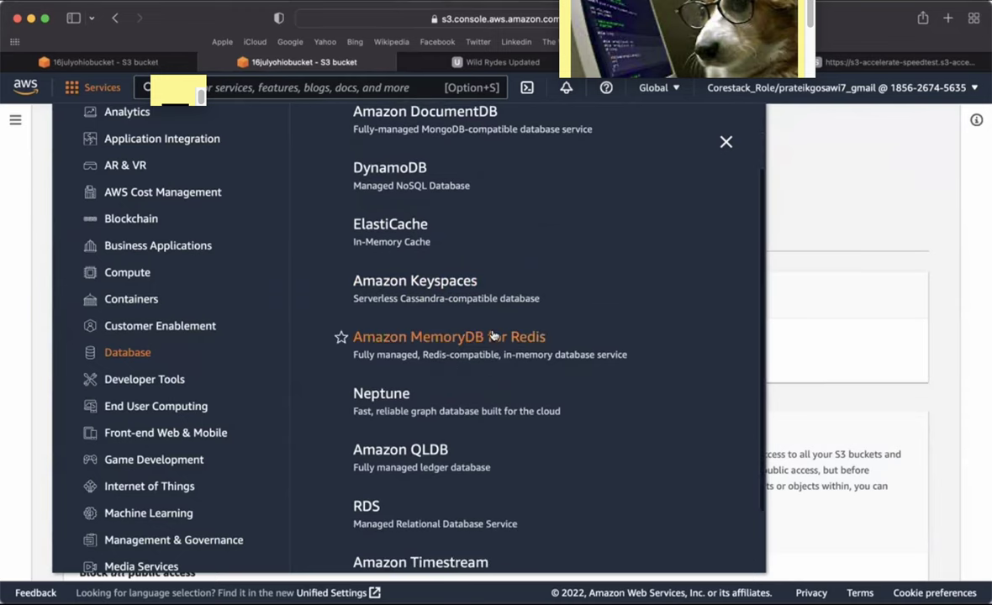
pyautogui.scroll(-1, 493, 336)
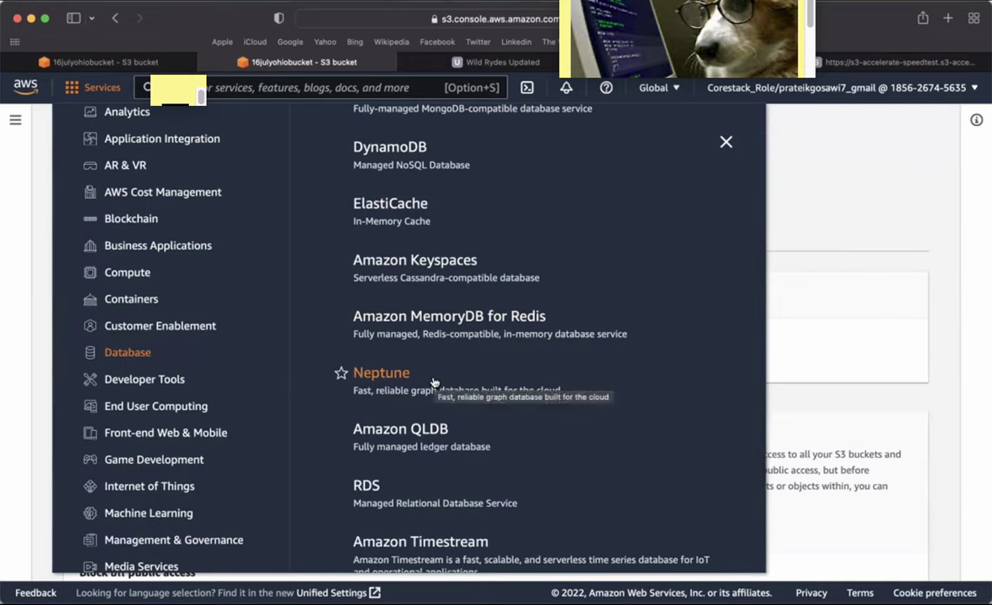
pyautogui.scroll(-1, 433, 383)
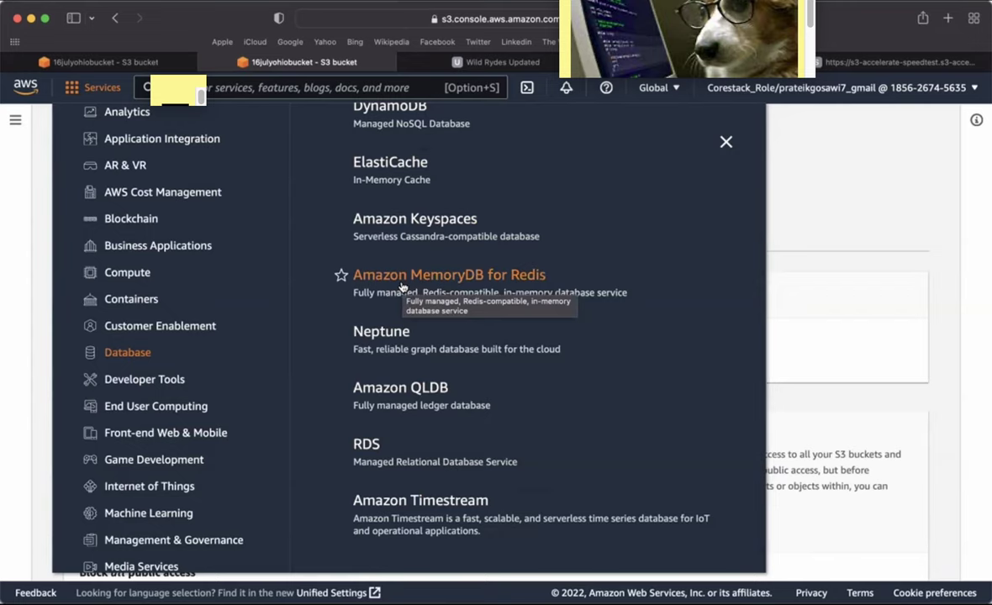
pyautogui.scroll(3, 402, 288)
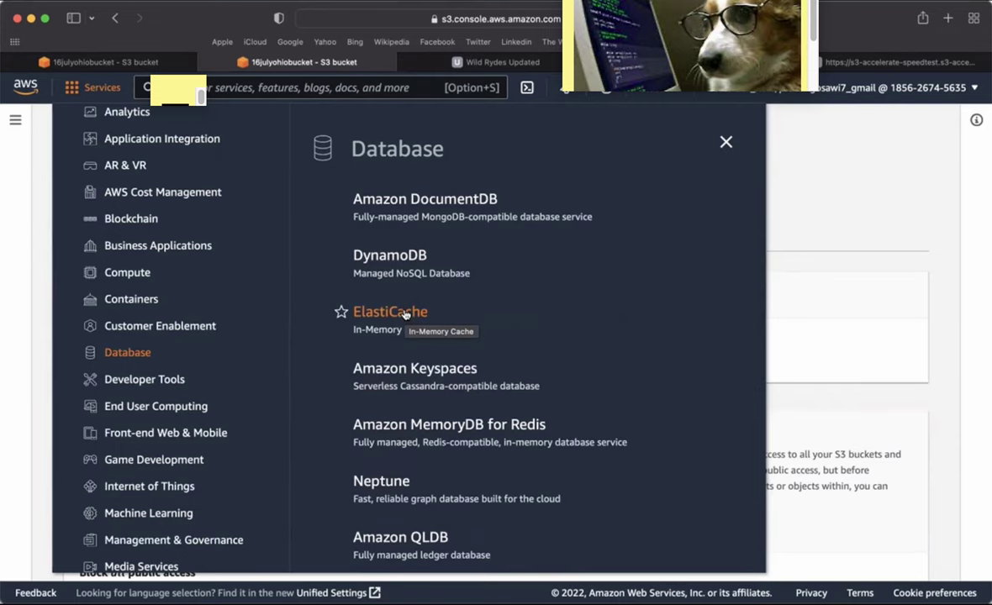
pyautogui.click(896, 352)
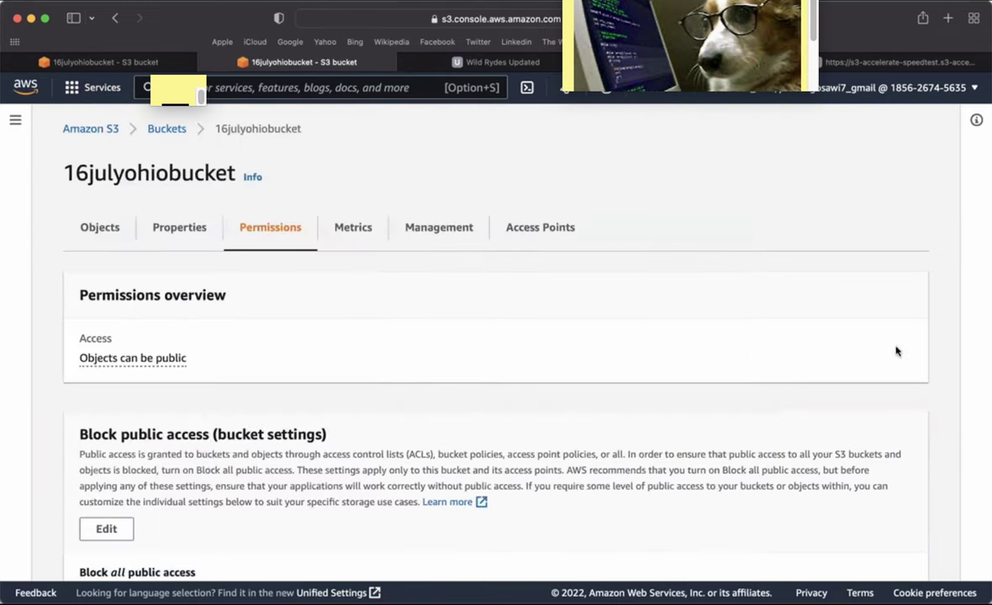
# - Switch to the Miro board and add a text object reading "SQL Database -----> RDS" in an empty area
pyautogui.click(859, 63)
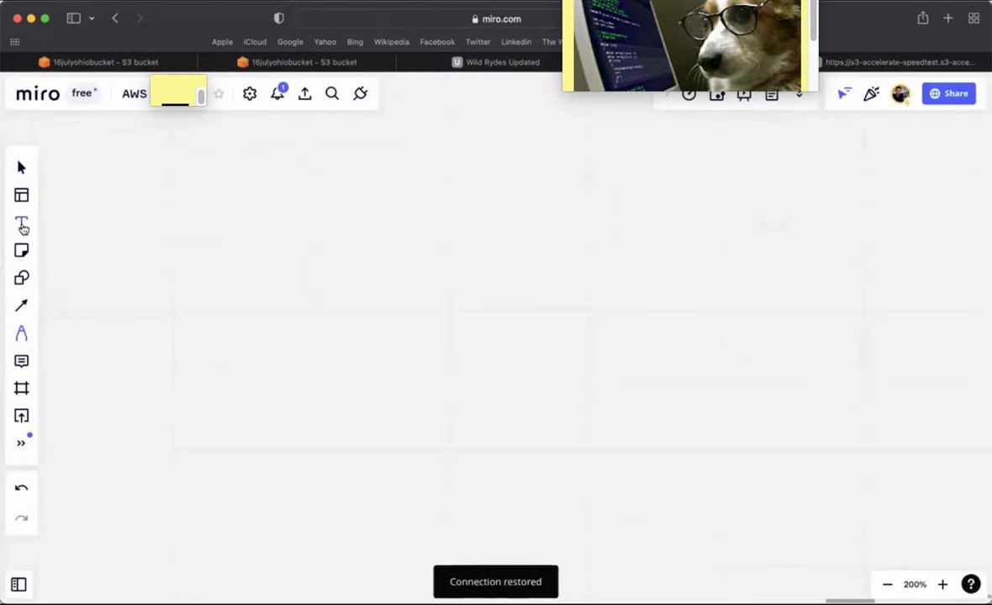
pyautogui.click(21, 222)
pyautogui.click(148, 181)
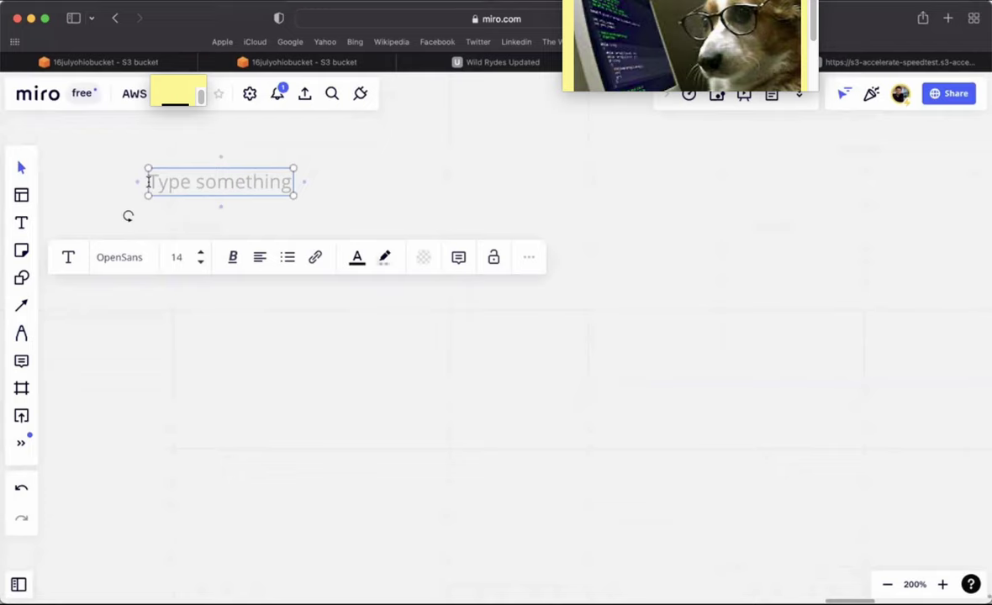
pyautogui.write('SQL Database')
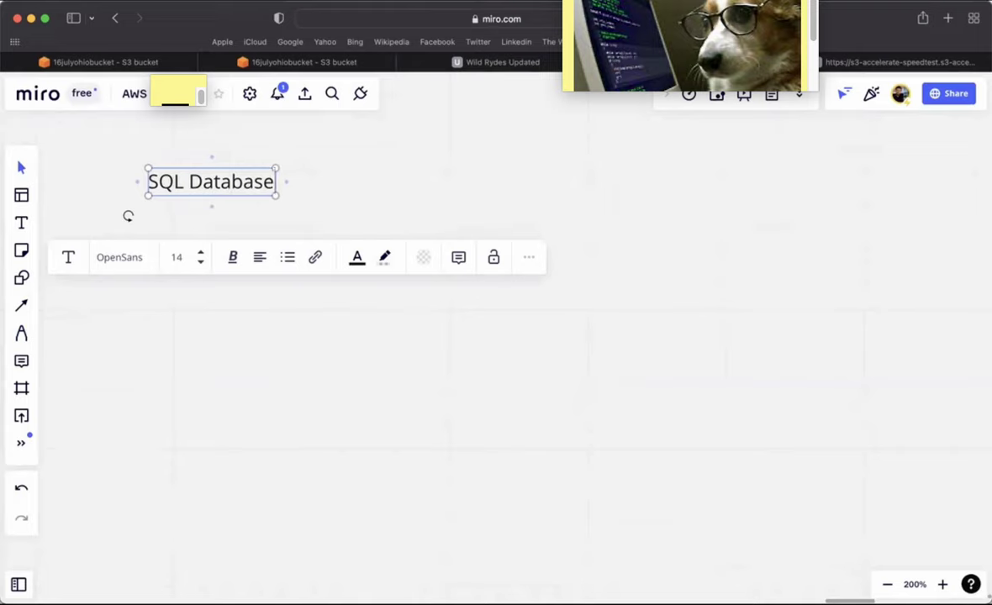
pyautogui.write(' -')
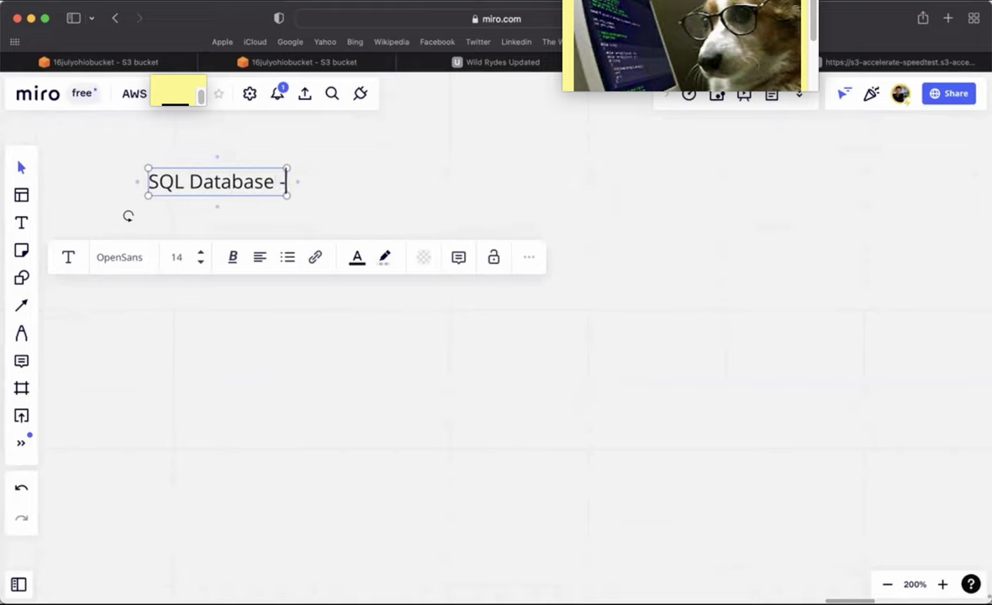
pyautogui.write('----> RD')
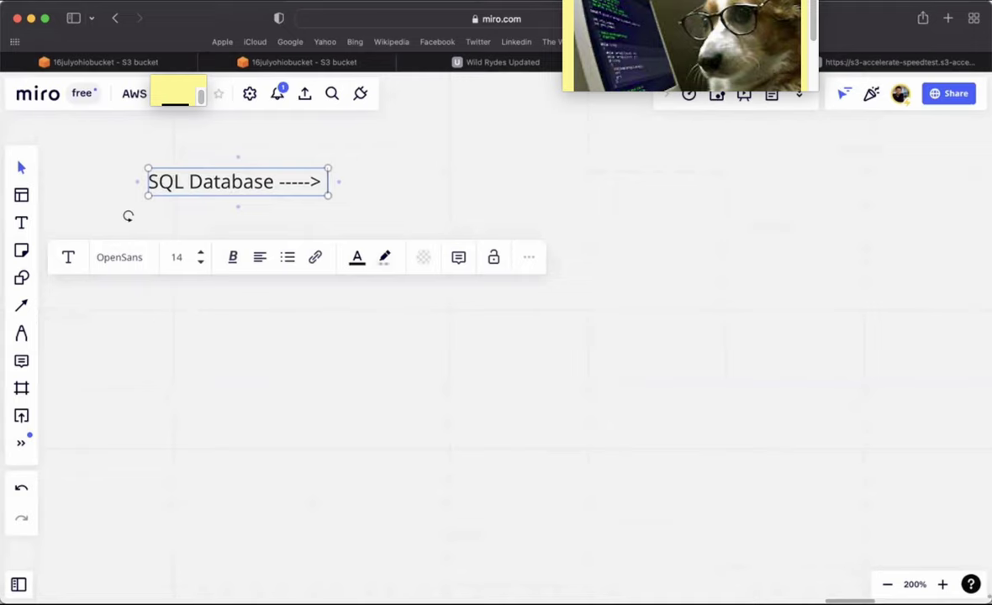
pyautogui.write('S')
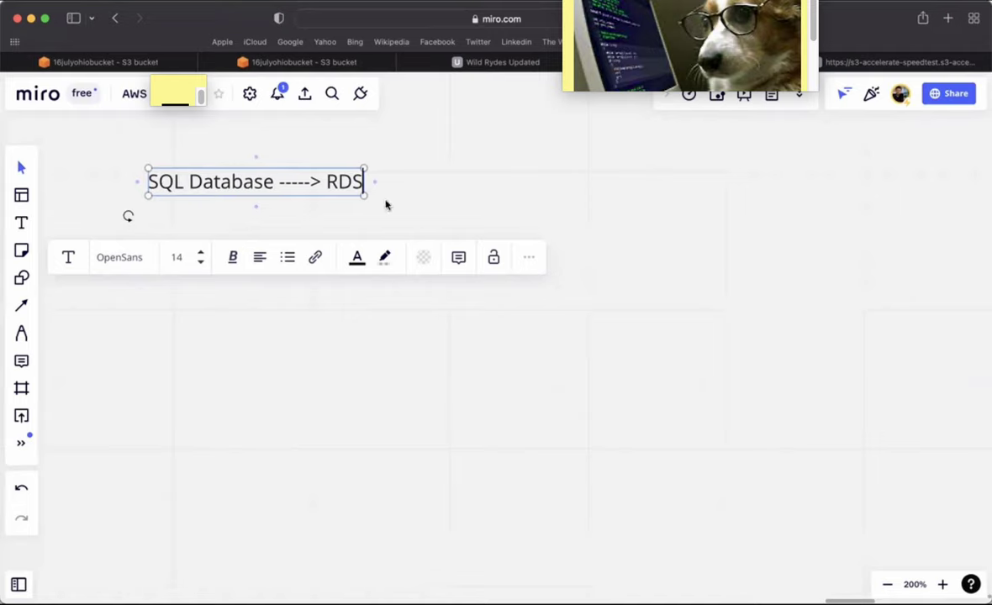
# - List MySQL, Oracle, MariaDB, PostgreSQL and MS SQL Server on separate lines below the RDS heading, leaving two blank lines between
pyautogui.press('Return')
pyautogui.press('Return')
pyautogui.press('Return')
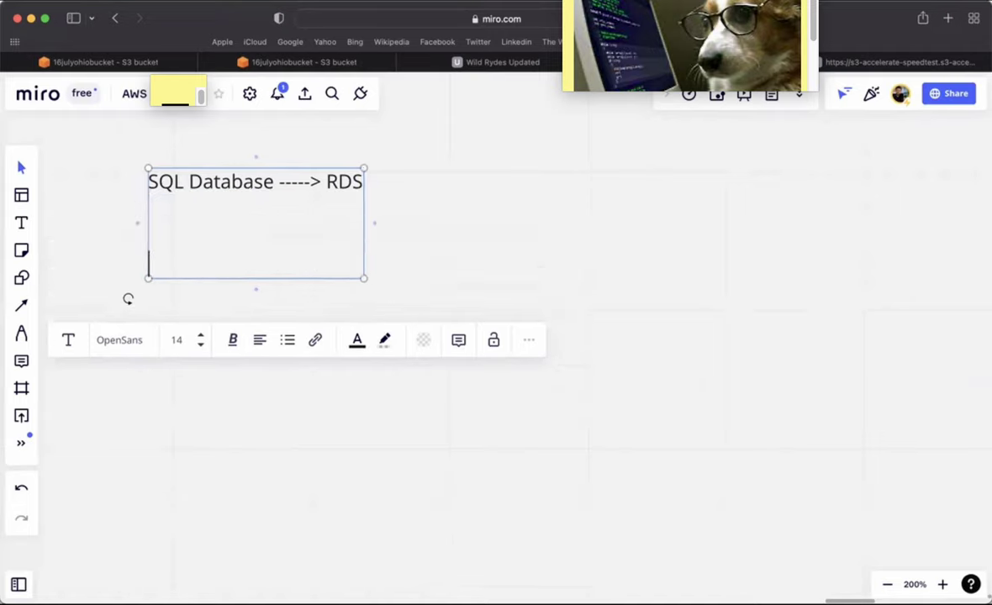
pyautogui.write('MySQL')
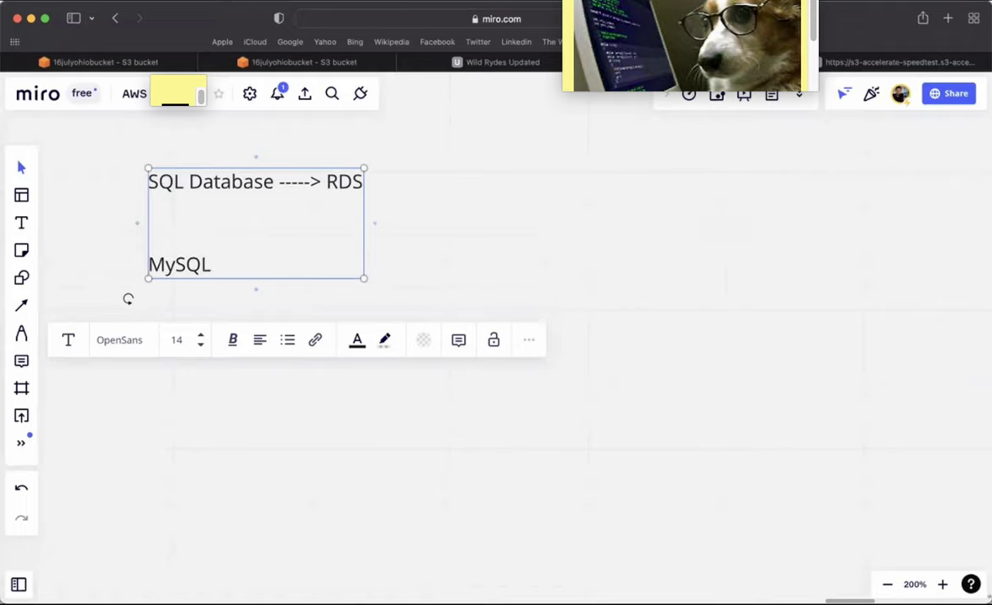
pyautogui.press('Return')
pyautogui.write('Oracle')
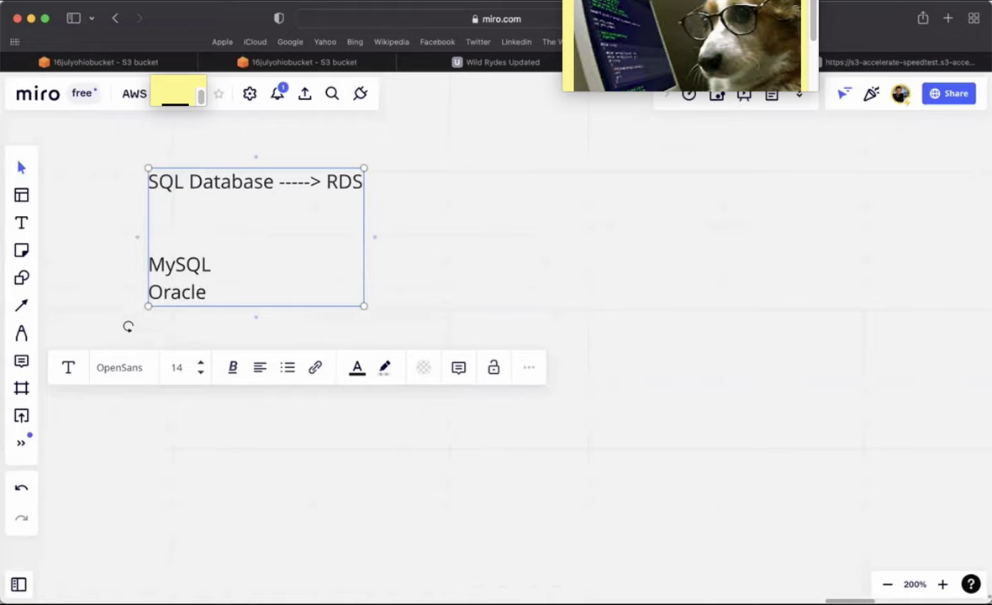
pyautogui.press('Return')
pyautogui.write('MariaDB')
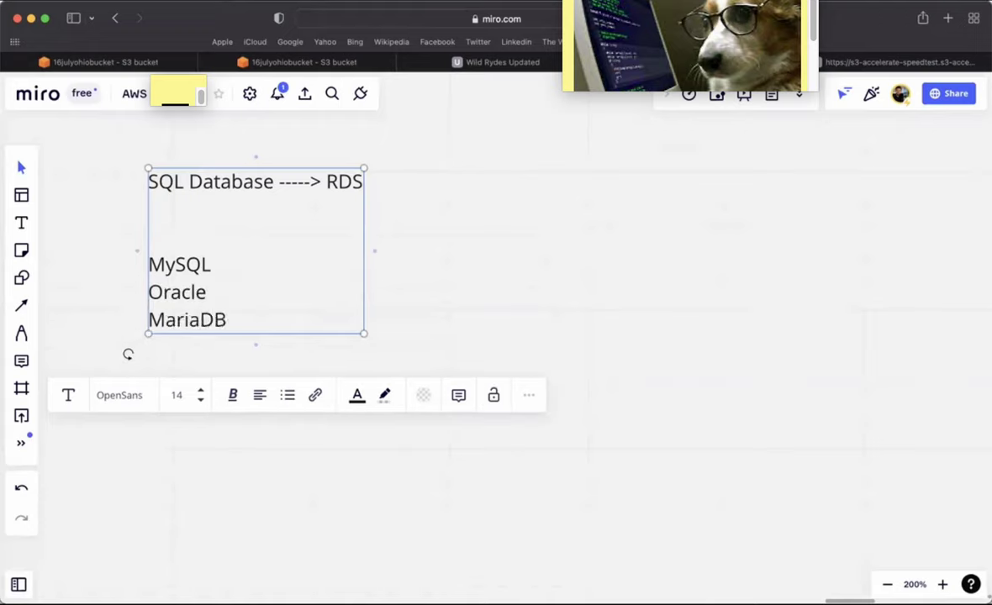
pyautogui.press('Return')
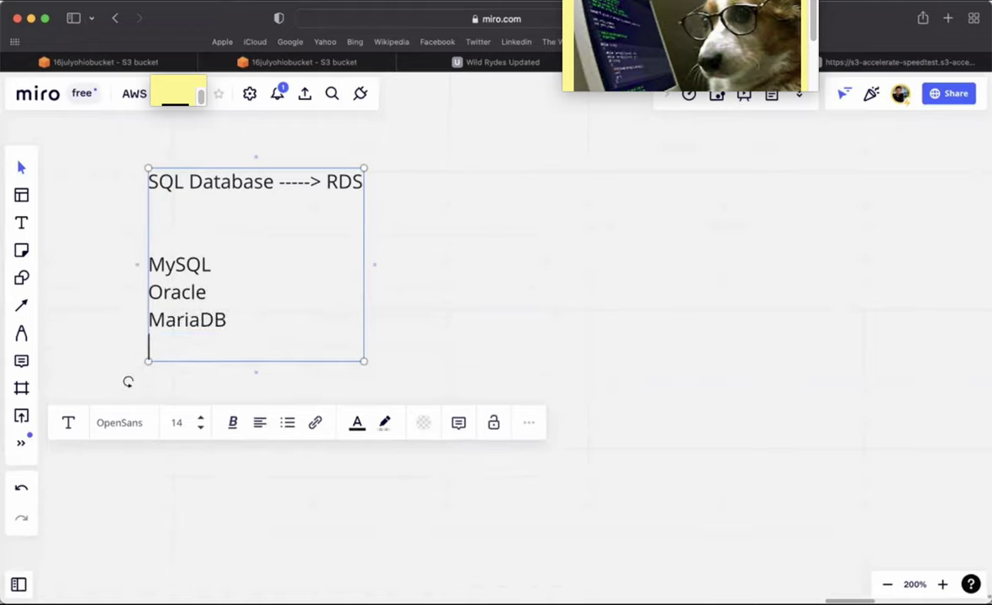
pyautogui.write('Postgr')
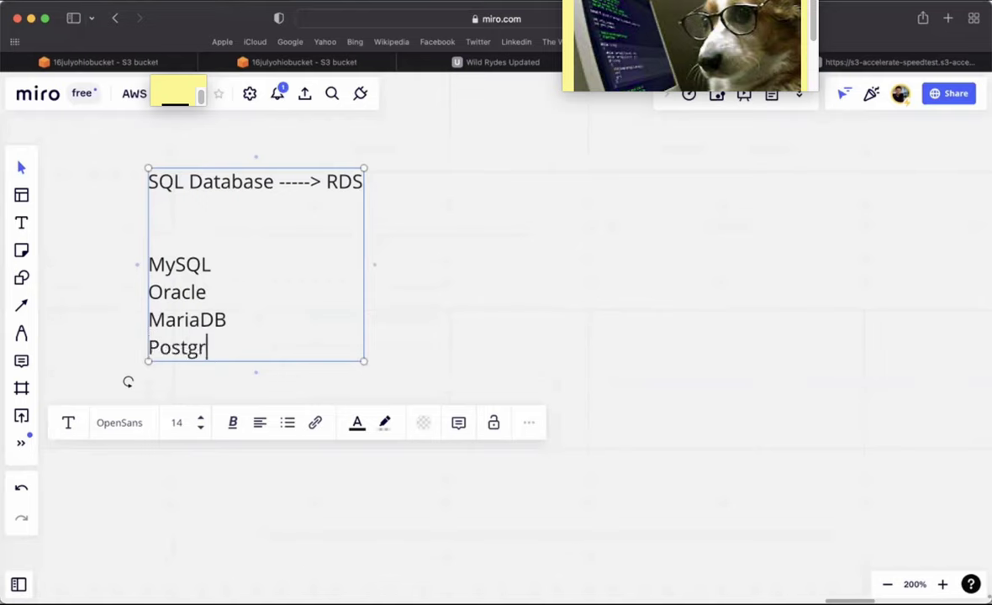
pyautogui.write('eSQL')
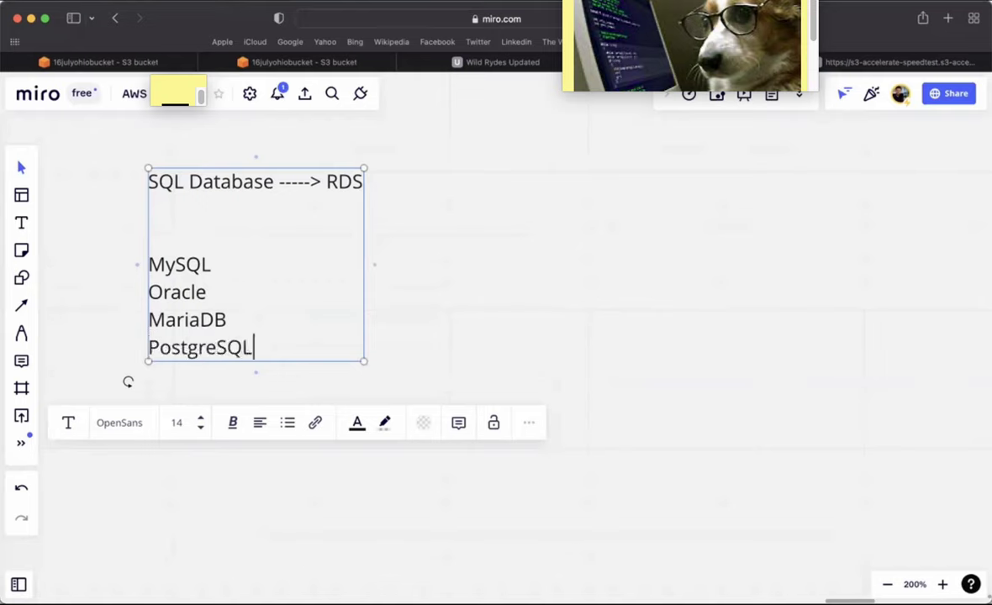
pyautogui.press('Return')
pyautogui.write('M')
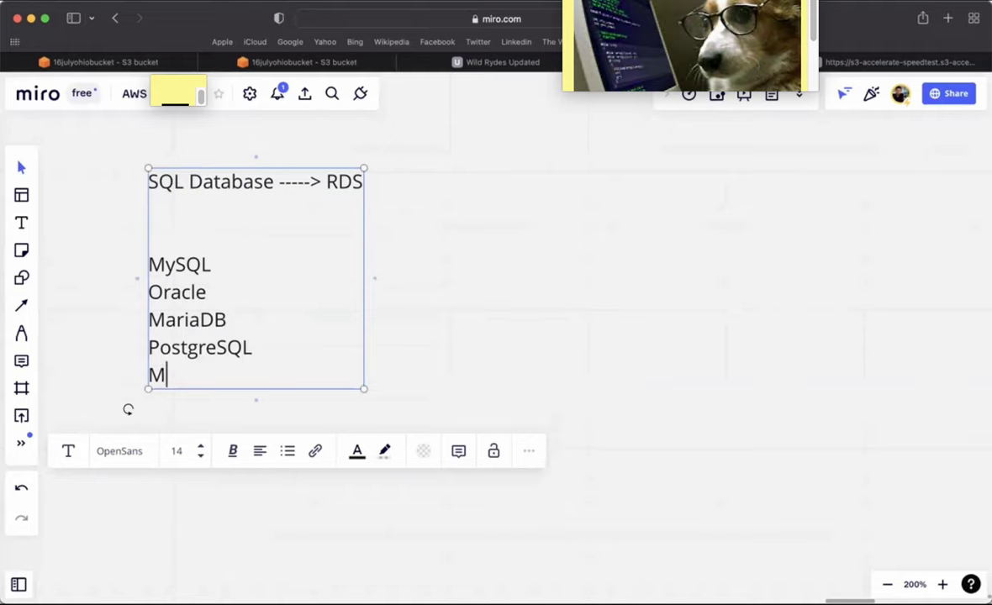
pyautogui.write('S SQL Server')
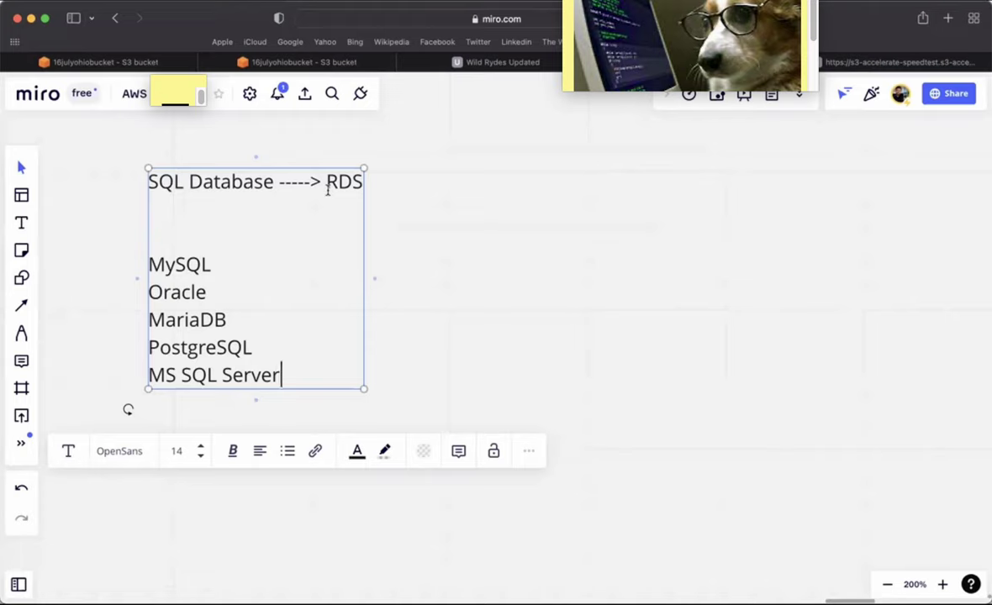
# - Switch back to the AWS console, search for "rds", open the RDS service and start creating a database, dismissing the feedback banner
pyautogui.click(319, 62)
pyautogui.hotkey('alt', 's')
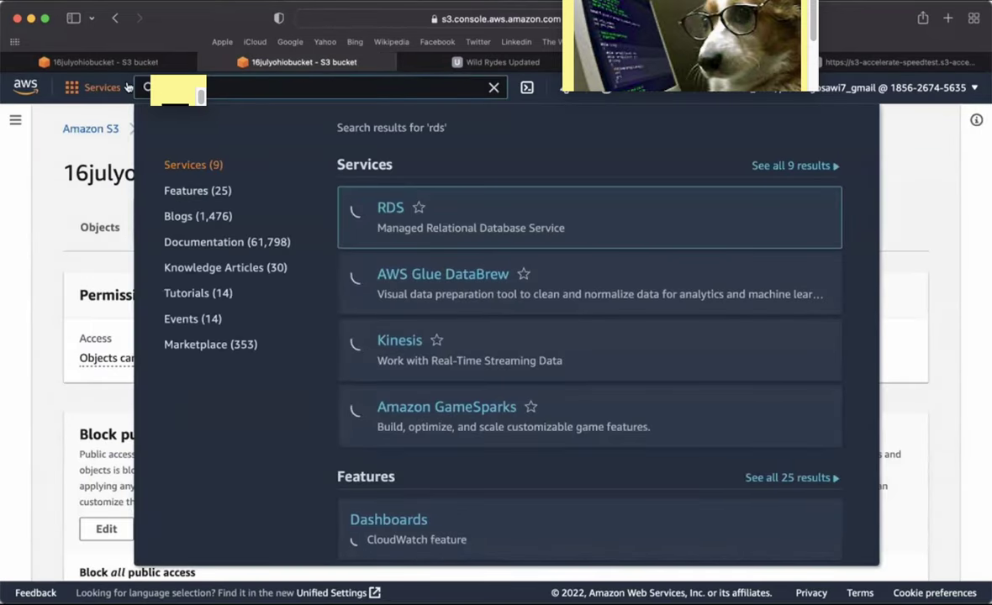
pyautogui.click(395, 207)
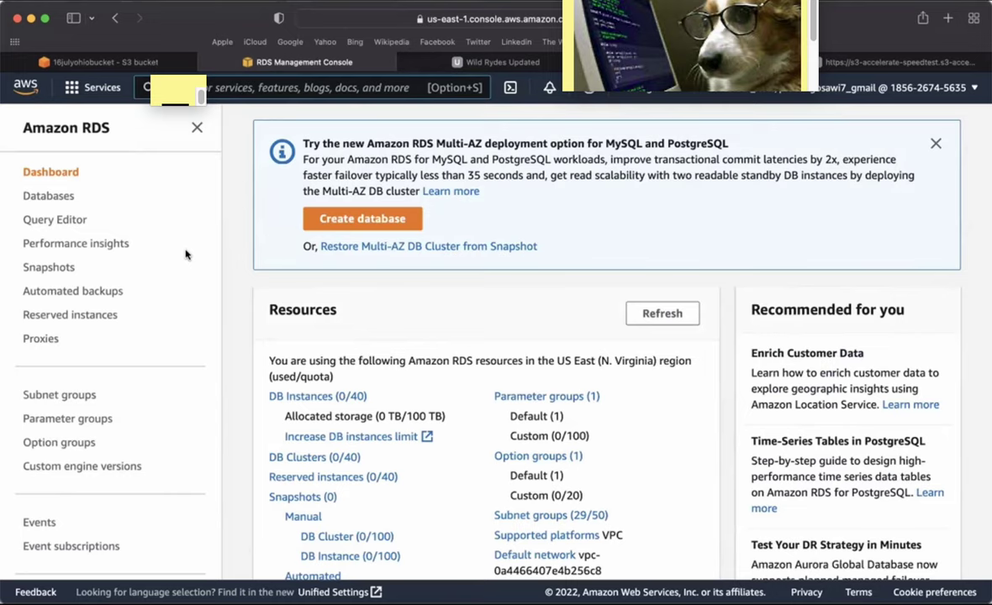
pyautogui.click(389, 217)
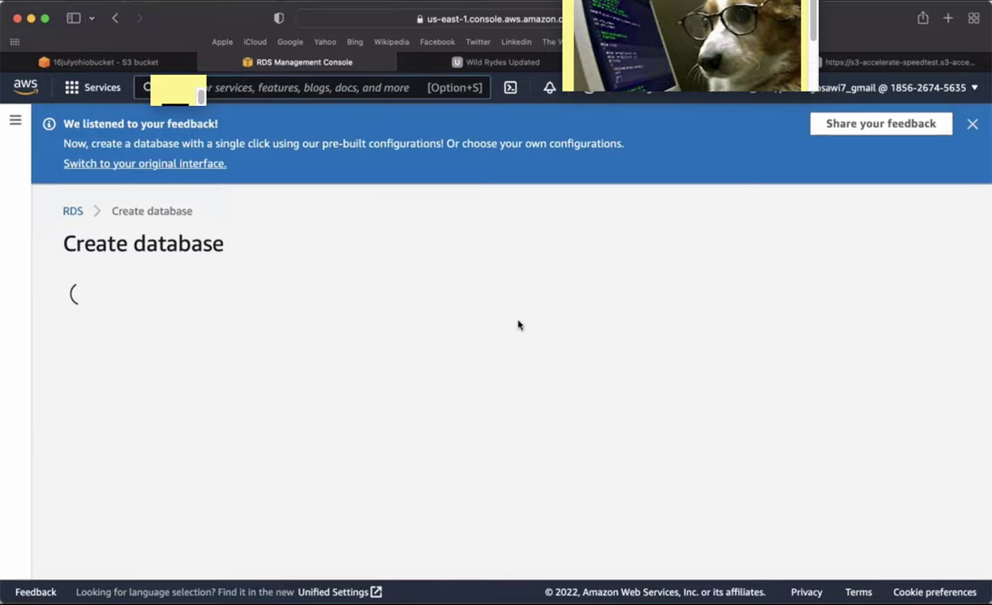
pyautogui.click(973, 124)
# - Look through the database creation form, examining the engine types, deployment options, cluster settings, storage autoscaling and connectivity
pyautogui.scroll(-10, 580, 445)
pyautogui.scroll(-15, 580, 445)
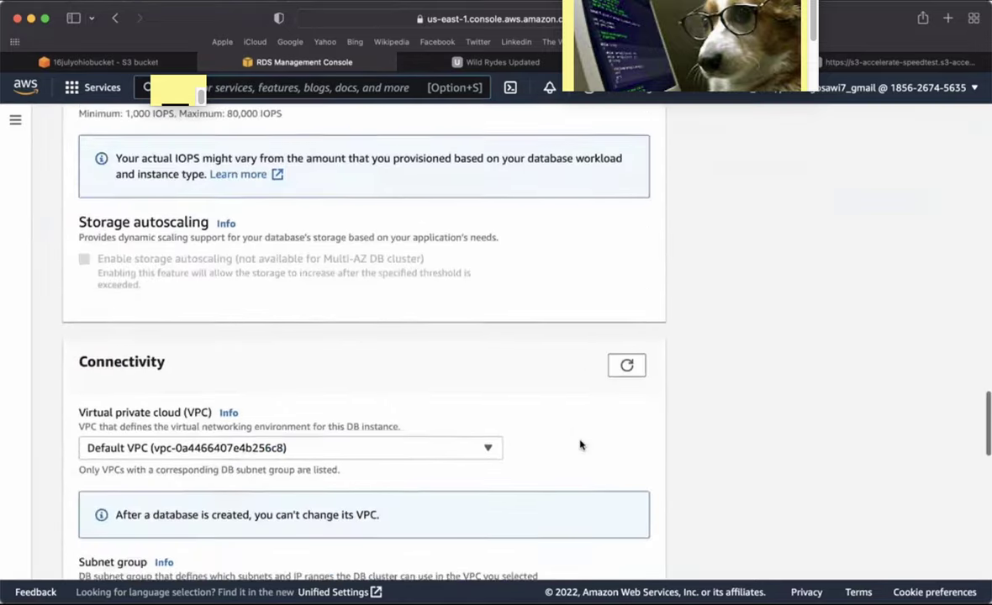
pyautogui.scroll(20, 580, 446)
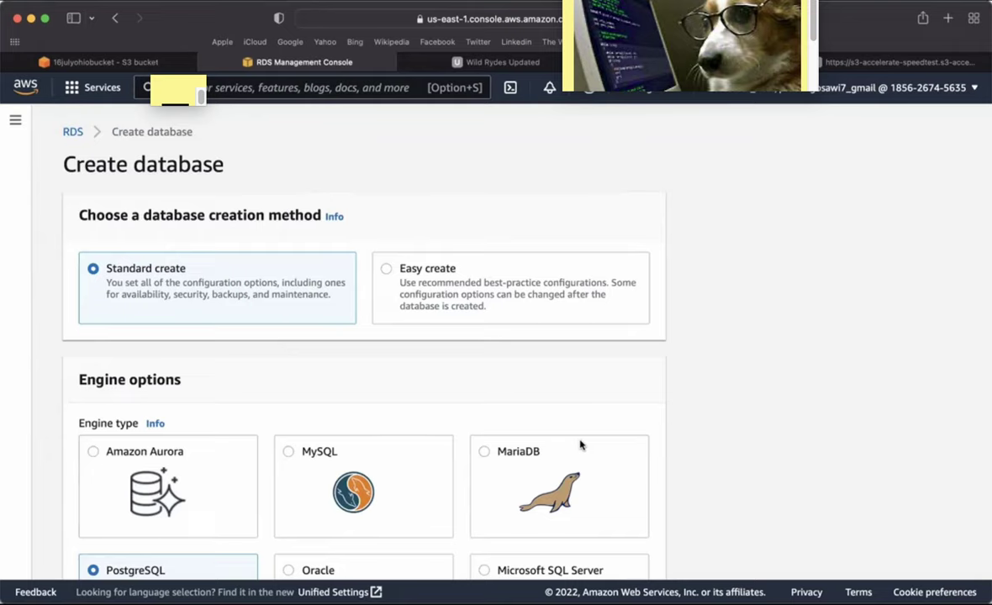
pyautogui.scroll(-10, 538, 479)
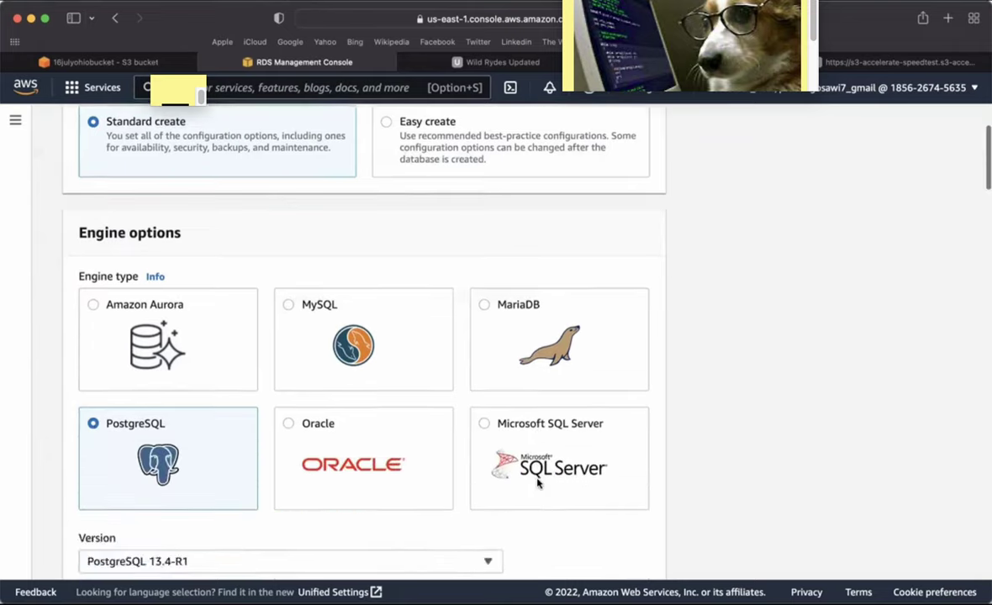
pyautogui.scroll(-15, 538, 484)
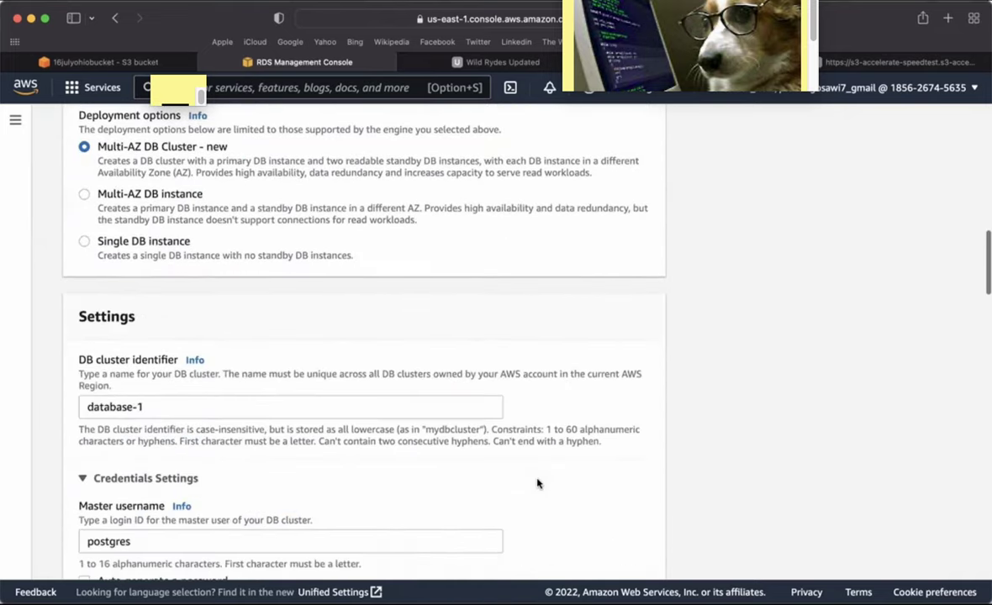
pyautogui.scroll(10, 538, 484)
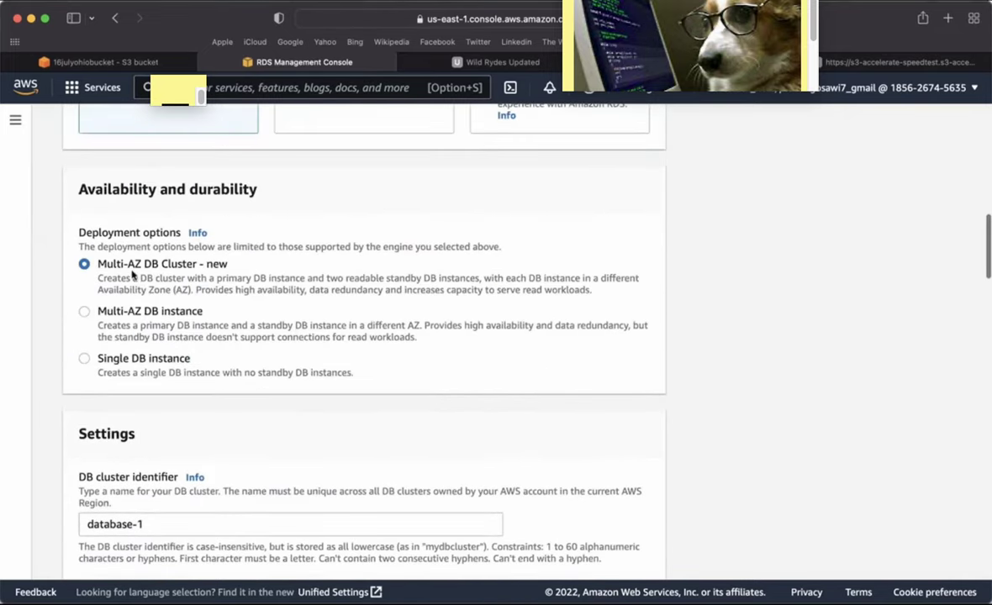